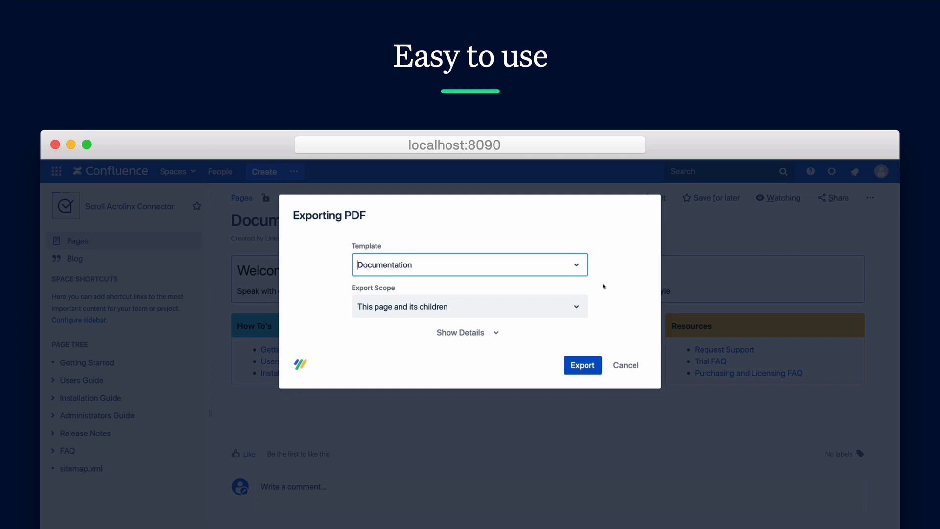
Step: Export this page and its children to PDF with the Documentation template and go to the Installation Guide chapter in the PDF
{"action": "left_click", "coordinate": [577, 268]}
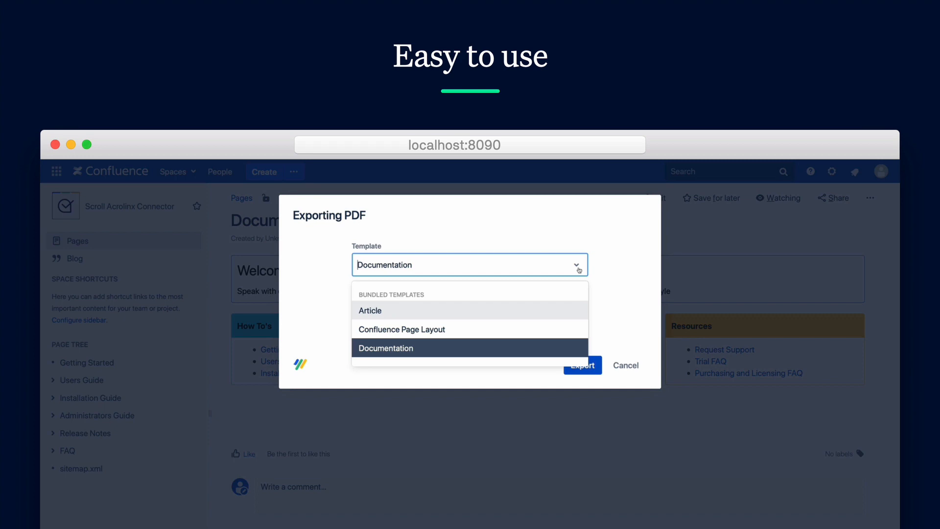
{"action": "left_click", "coordinate": [578, 269]}
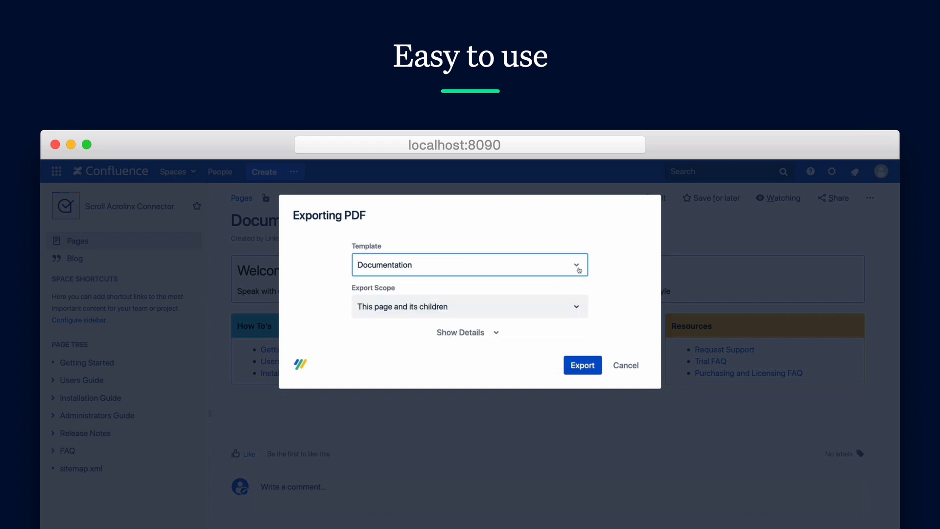
{"action": "left_click", "coordinate": [577, 309]}
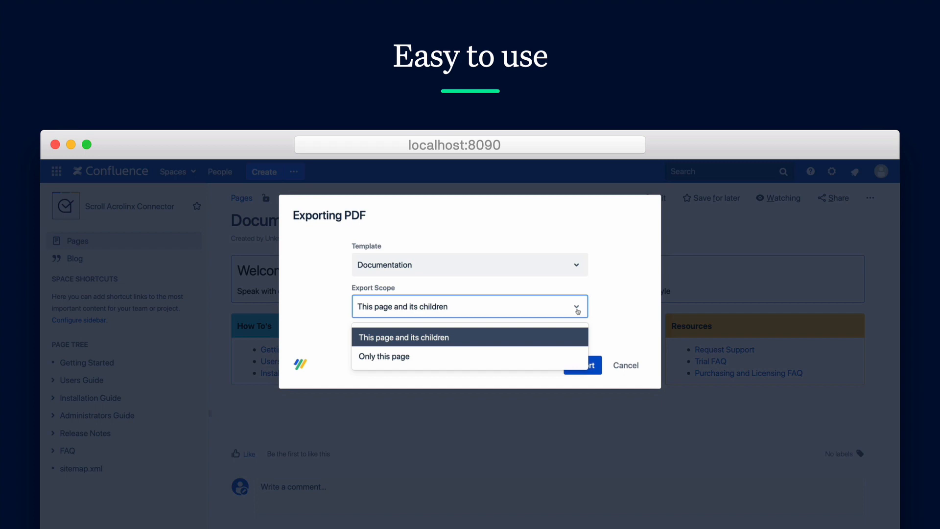
{"action": "left_click", "coordinate": [577, 310]}
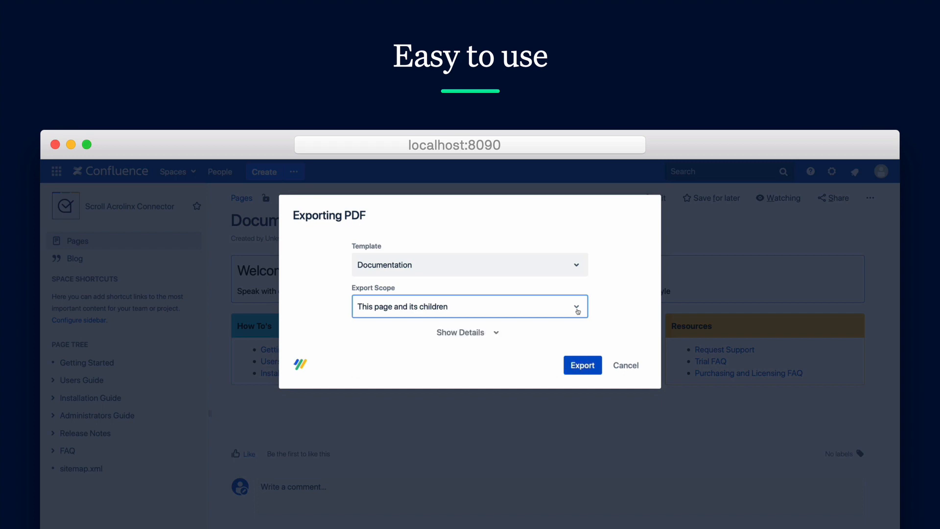
{"action": "left_click", "coordinate": [578, 366]}
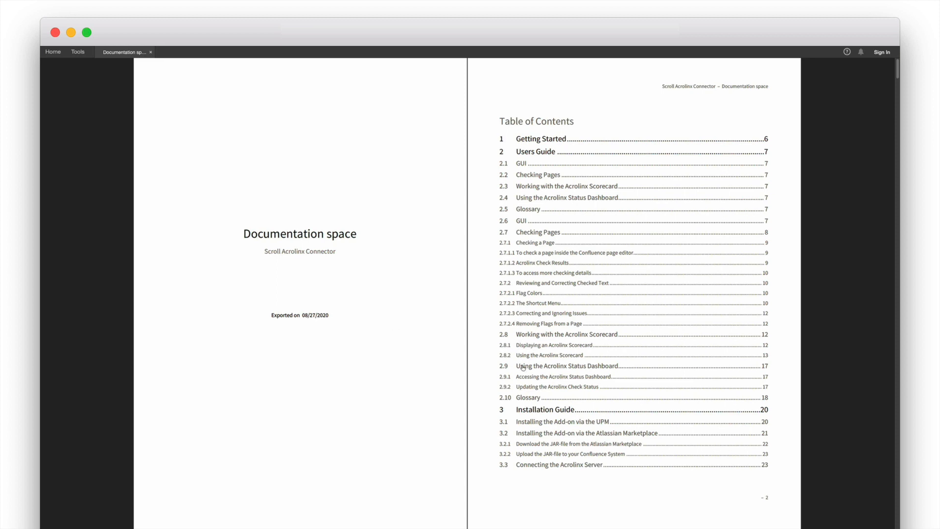
{"action": "left_click", "coordinate": [542, 410]}
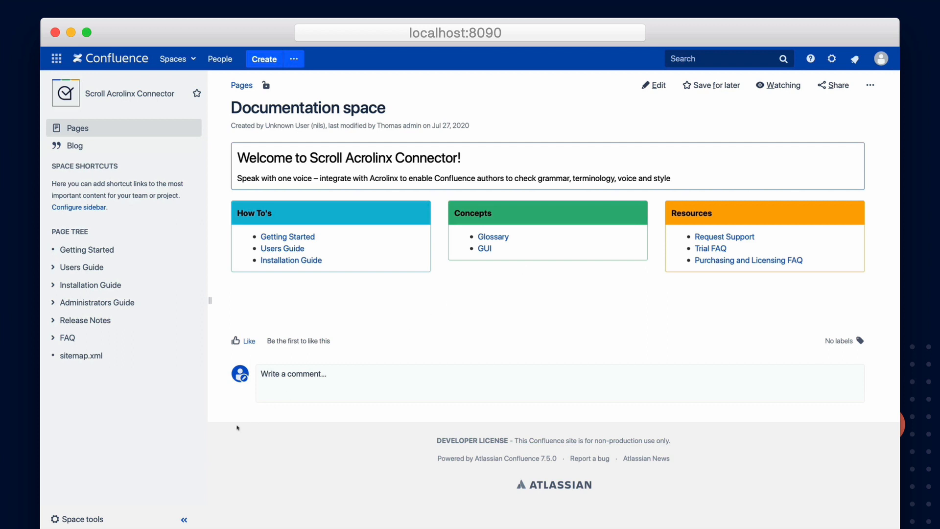
Step: Create a new Scroll PDF Exporter template for the space and name it "My new template"
{"action": "left_click", "coordinate": [77, 519]}
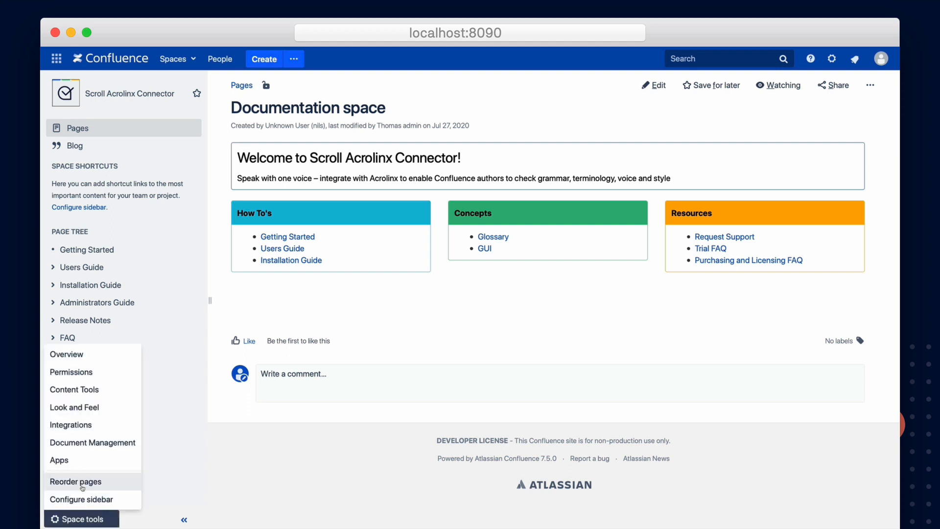
{"action": "left_click", "coordinate": [59, 460]}
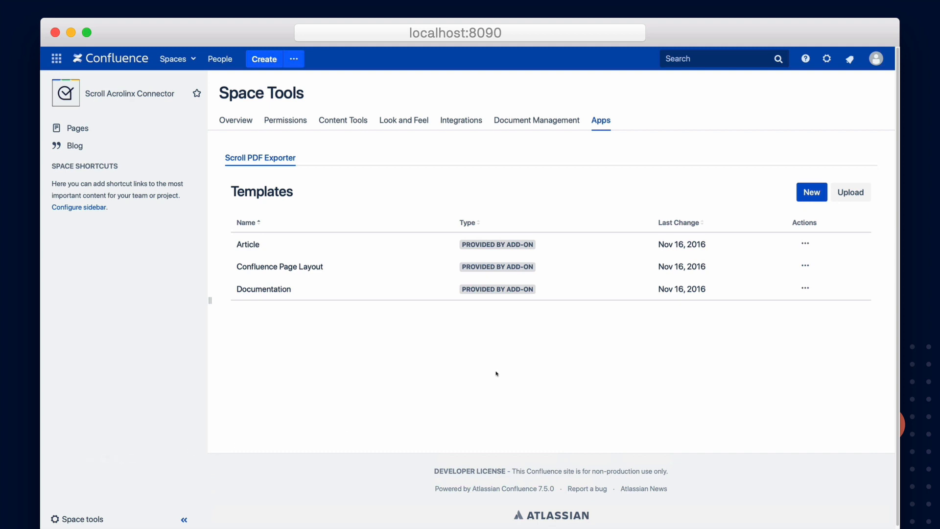
{"action": "left_click", "coordinate": [812, 193]}
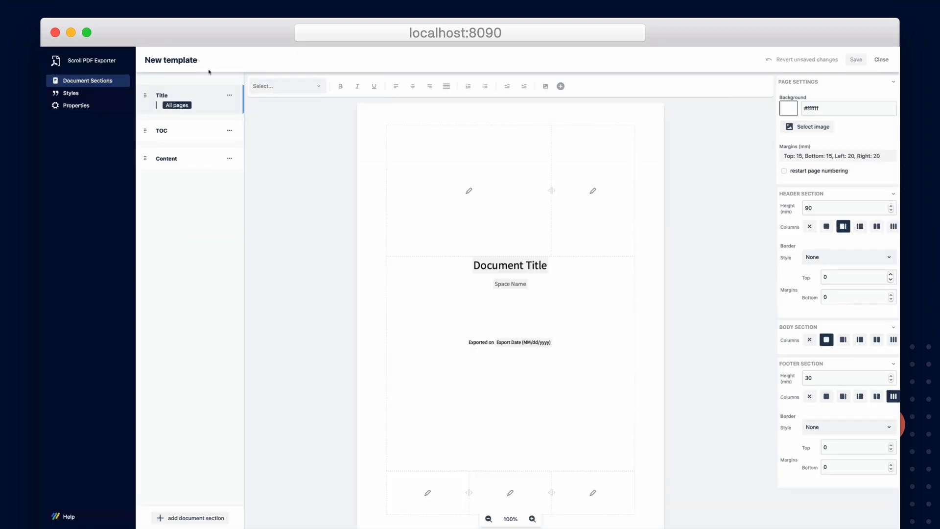
{"action": "left_click", "coordinate": [205, 61]}
{"action": "type", "text": "My new template"}
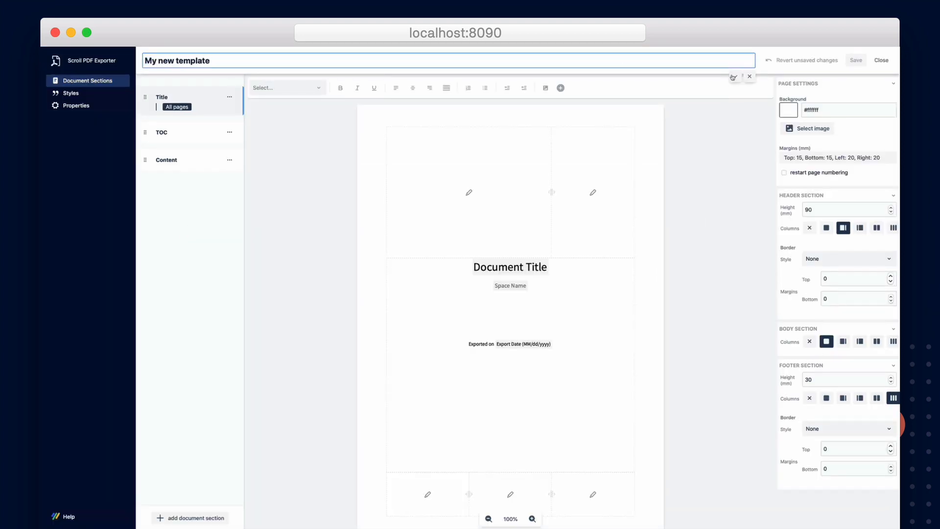
{"action": "left_click", "coordinate": [733, 77]}
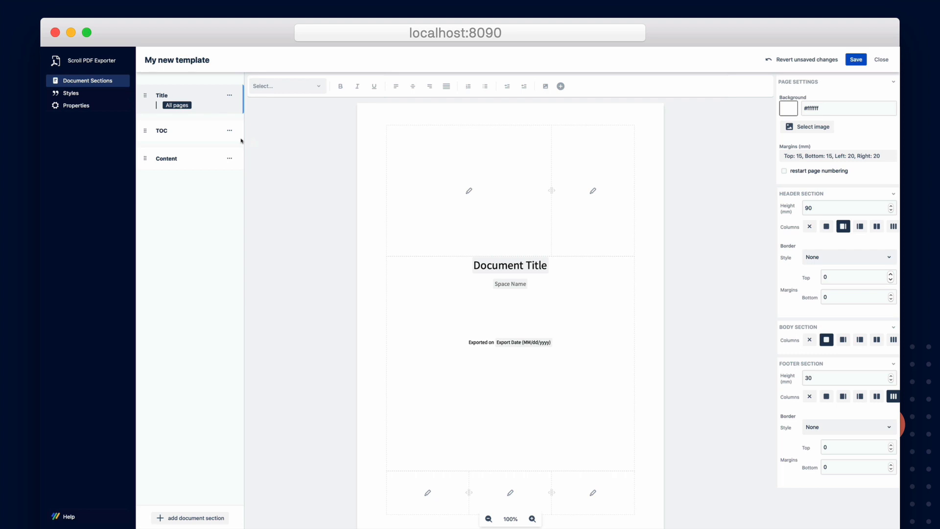
Step: Look through the template's TOC and Content sections and return to the Title section
{"action": "left_click", "coordinate": [206, 136]}
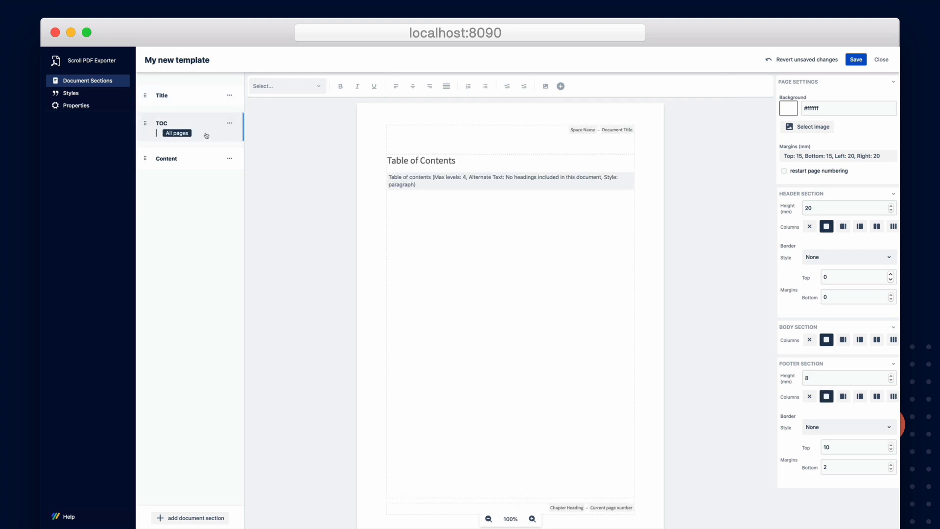
{"action": "left_click", "coordinate": [204, 158]}
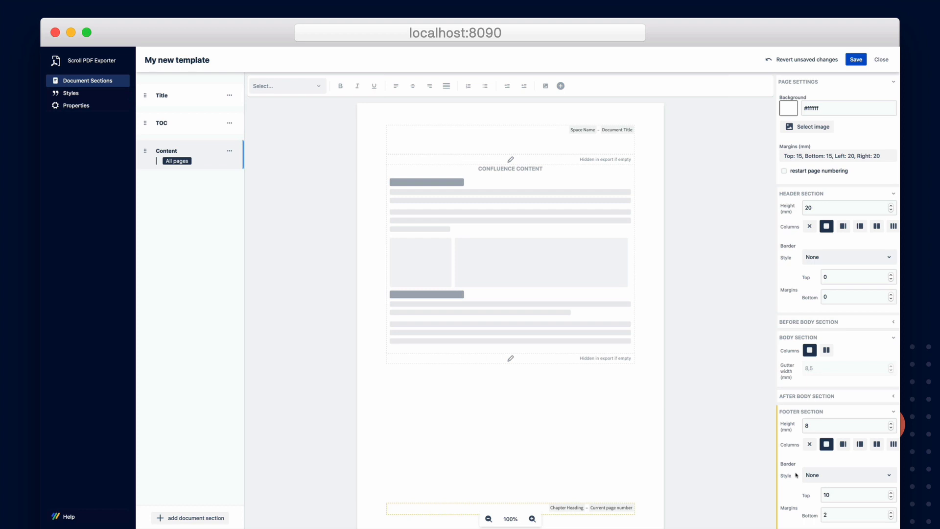
{"action": "left_click", "coordinate": [211, 103]}
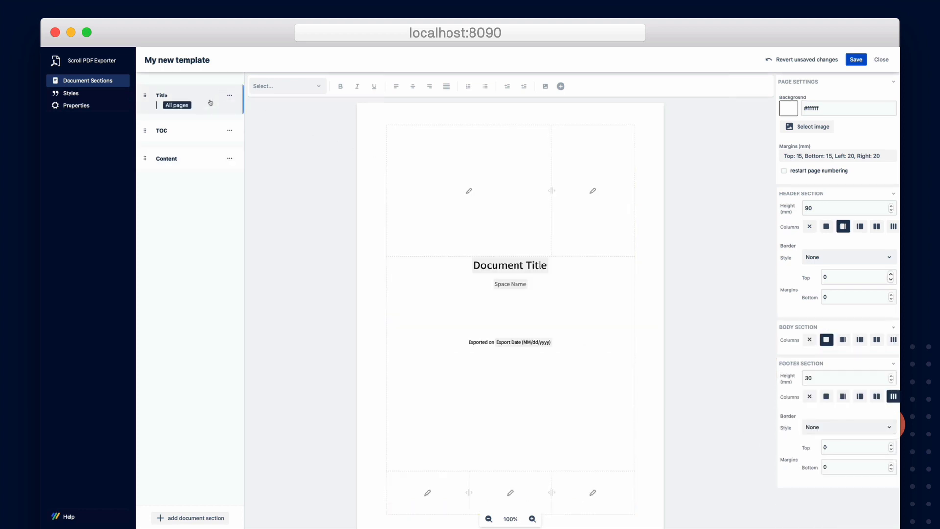
Step: Collapse the Title section's header, body and footer settings and use Title image.png as its page background
{"action": "left_click", "coordinate": [893, 363]}
{"action": "left_click", "coordinate": [893, 327]}
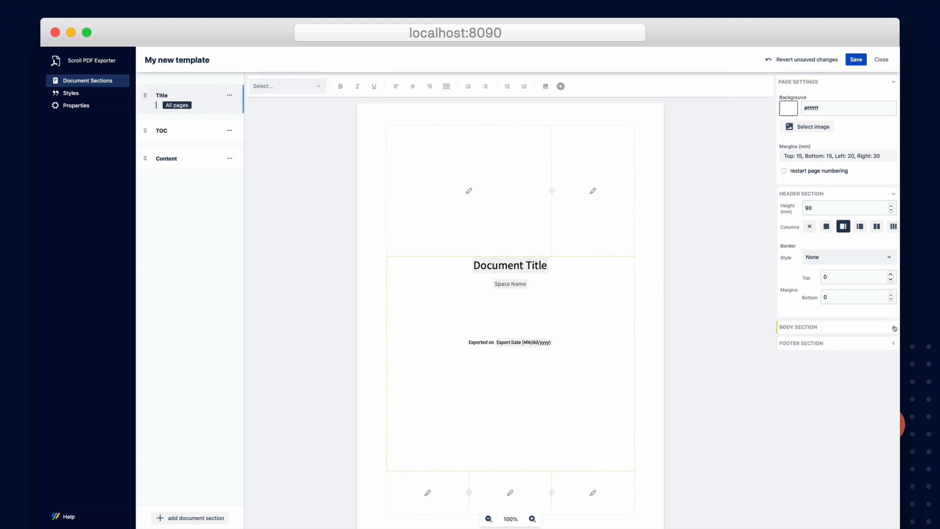
{"action": "left_click", "coordinate": [891, 195]}
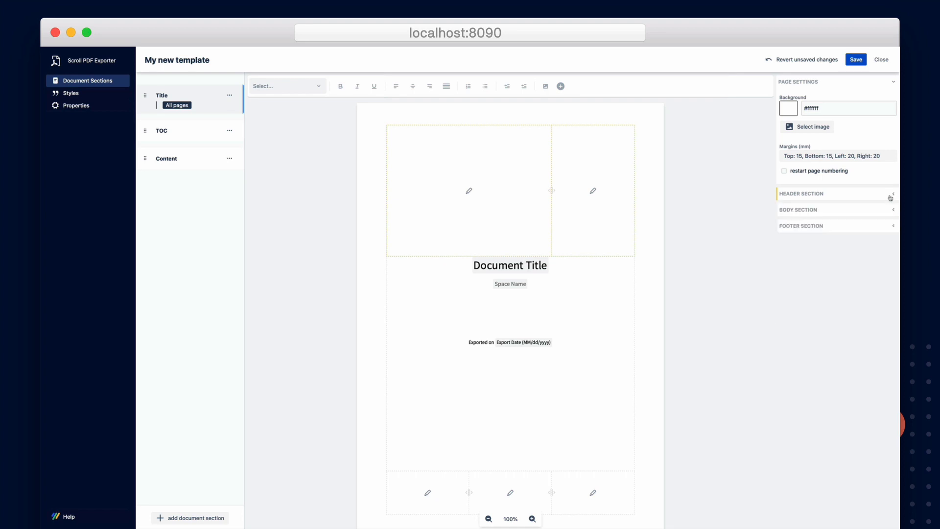
{"action": "left_click", "coordinate": [810, 127]}
{"action": "left_click", "coordinate": [389, 157]}
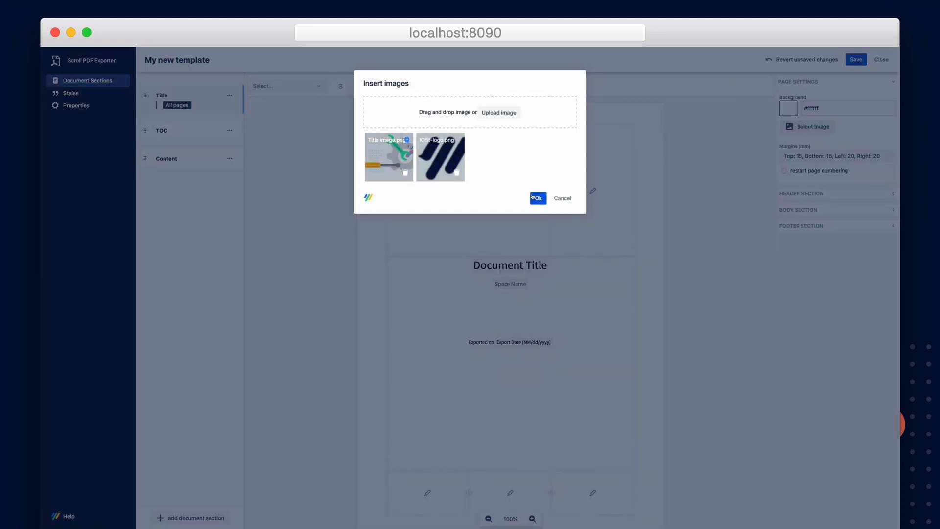
{"action": "left_click", "coordinate": [538, 198]}
Step: Set the background image's width to 400 mm and its orientation to Left-Bottom
{"action": "left_click", "coordinate": [801, 144]}
{"action": "type", "text": "400"}
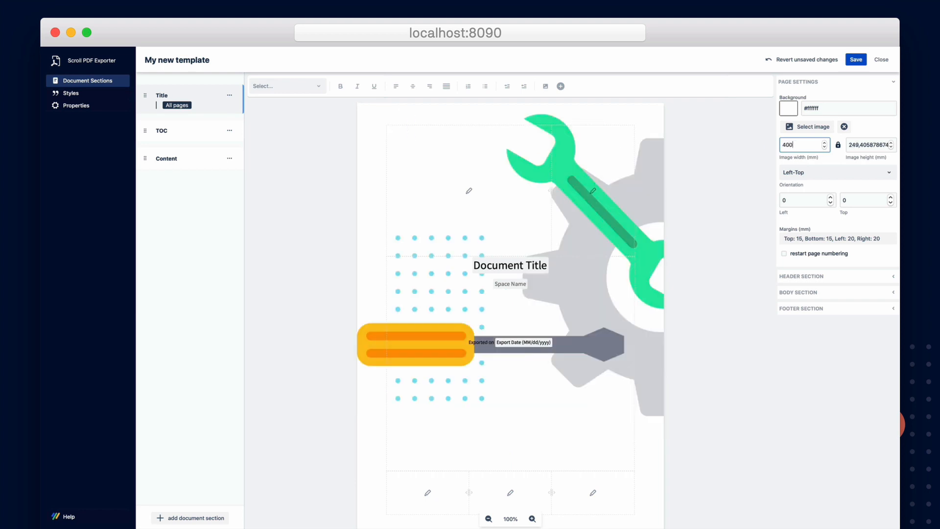
{"action": "left_click", "coordinate": [786, 177]}
{"action": "left_click", "coordinate": [798, 231]}
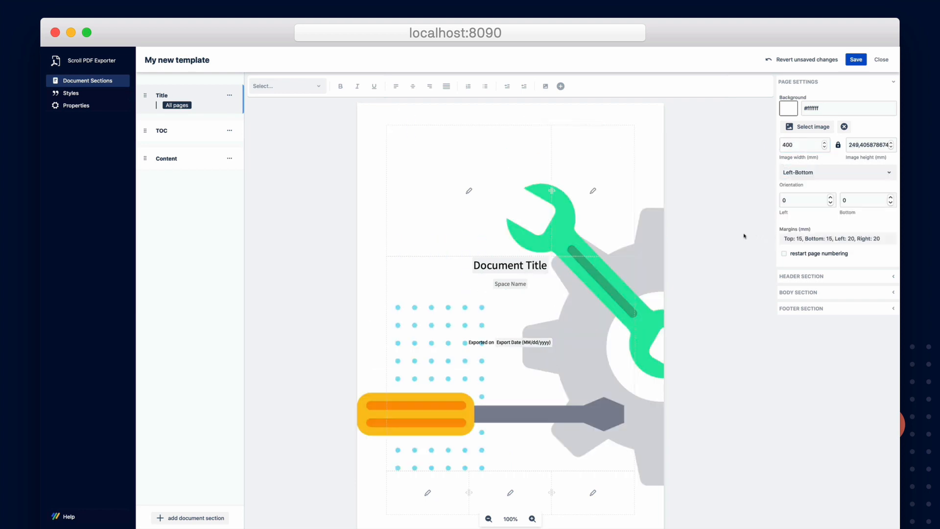
Step: Divide the header of the TOC section into three equal columns
{"action": "left_click", "coordinate": [199, 136]}
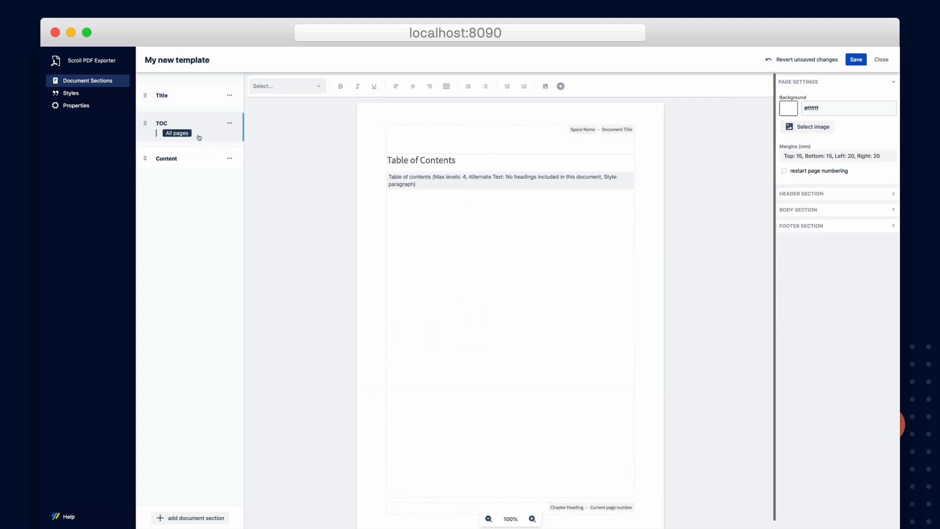
{"action": "left_click", "coordinate": [466, 139]}
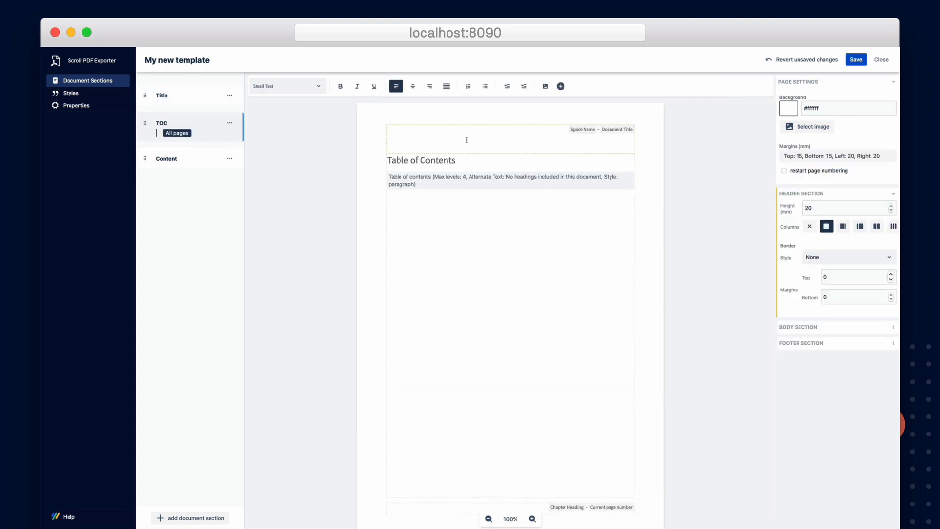
{"action": "left_click", "coordinate": [893, 227]}
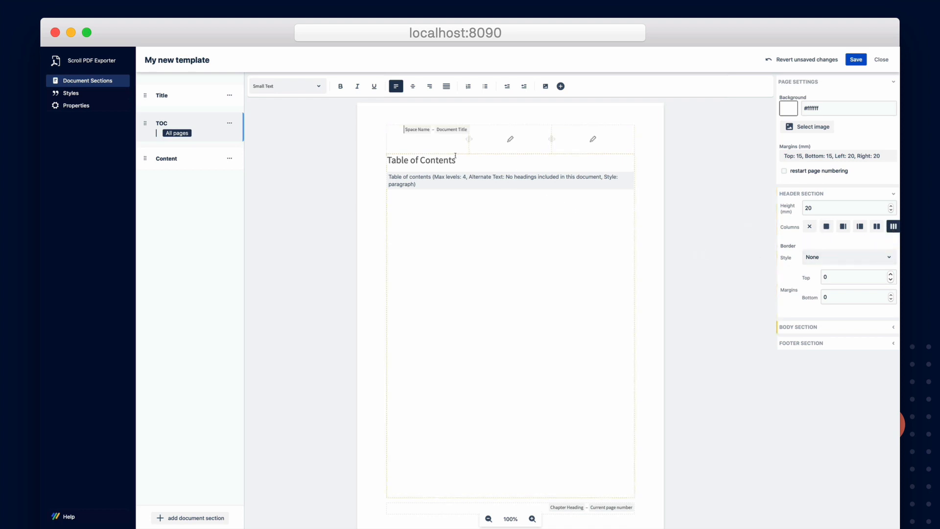
Step: Move the Space Name and Document Title placeholders from the TOC header's left column to its right column
{"action": "key", "text": "ctrl+a"}
{"action": "key", "text": "ctrl+c"}
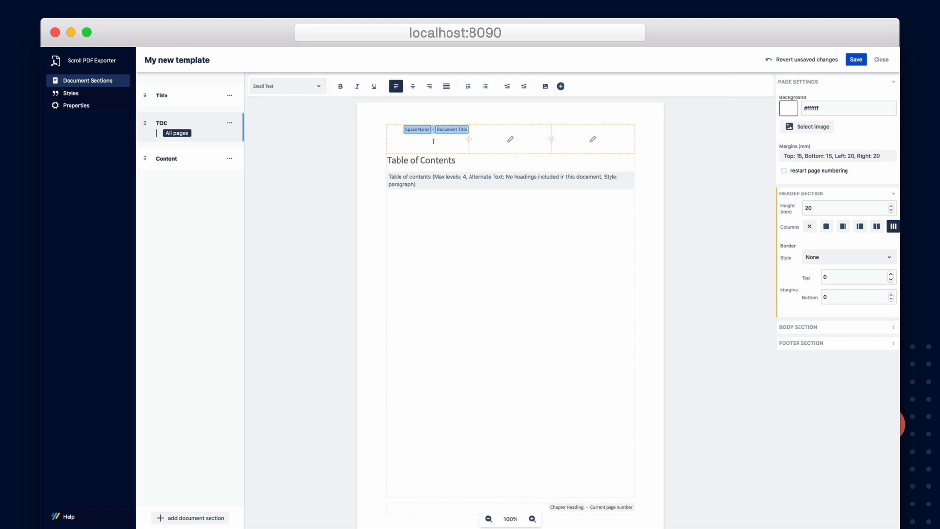
{"action": "key", "text": "BackSpace"}
{"action": "left_click", "coordinate": [572, 143]}
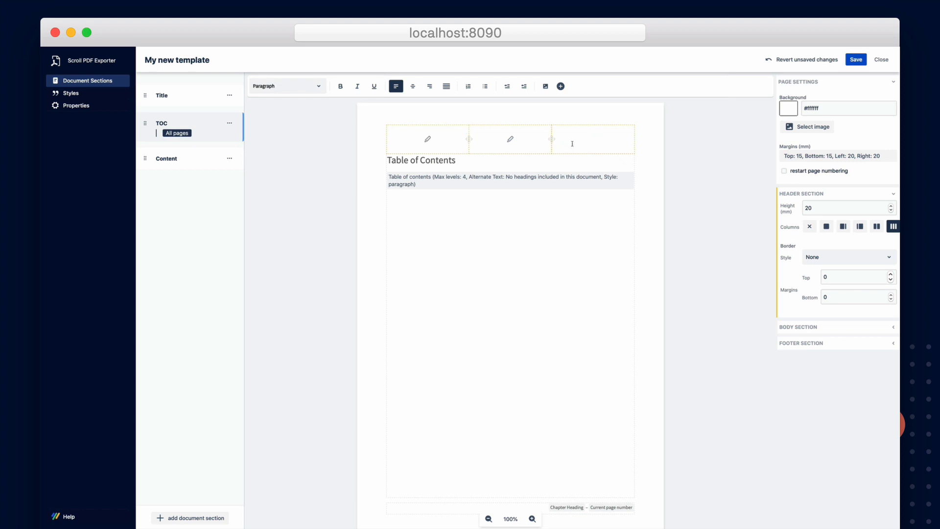
{"action": "key", "text": "ctrl+v"}
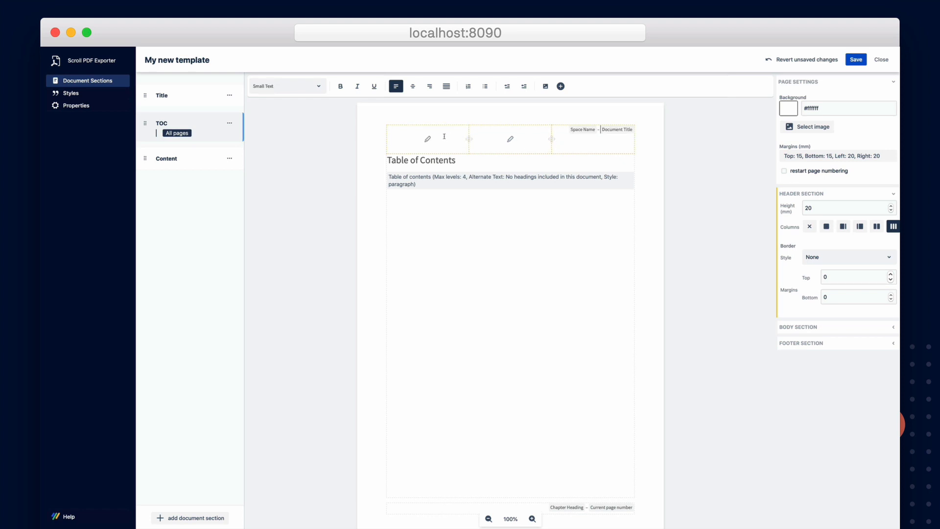
Step: Look through the available text styles and the placeholders offered for the TOC header's empty left column
{"action": "left_click", "coordinate": [305, 87]}
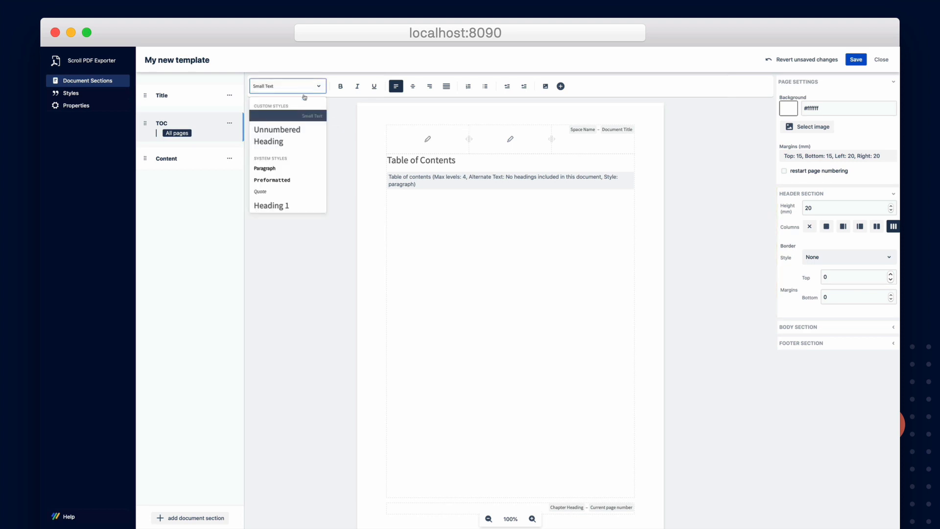
{"action": "left_click", "coordinate": [281, 168]}
{"action": "left_click", "coordinate": [427, 139]}
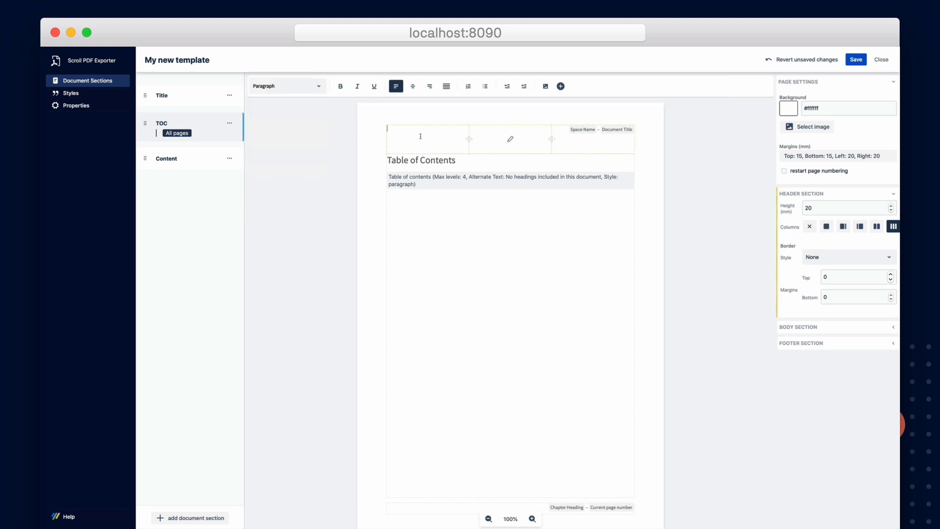
{"action": "type", "text": "/"}
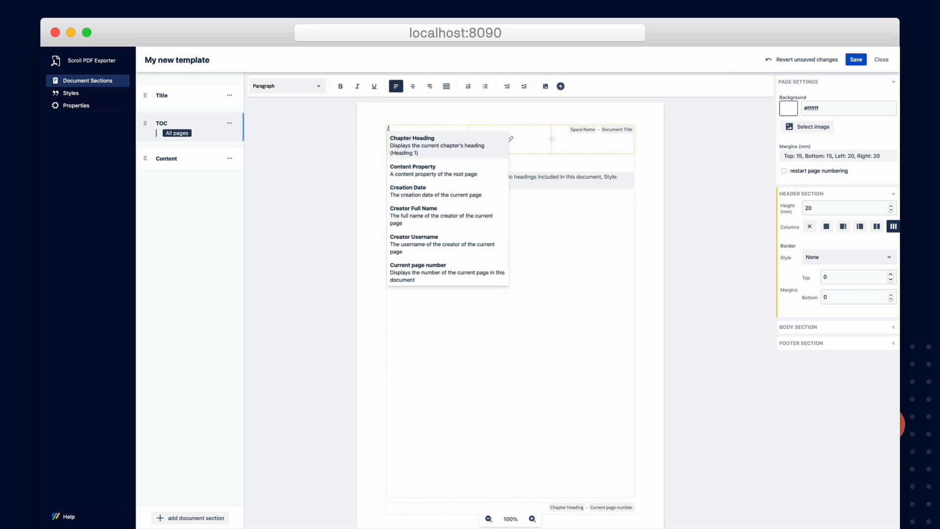
{"action": "key", "text": "BackSpace"}
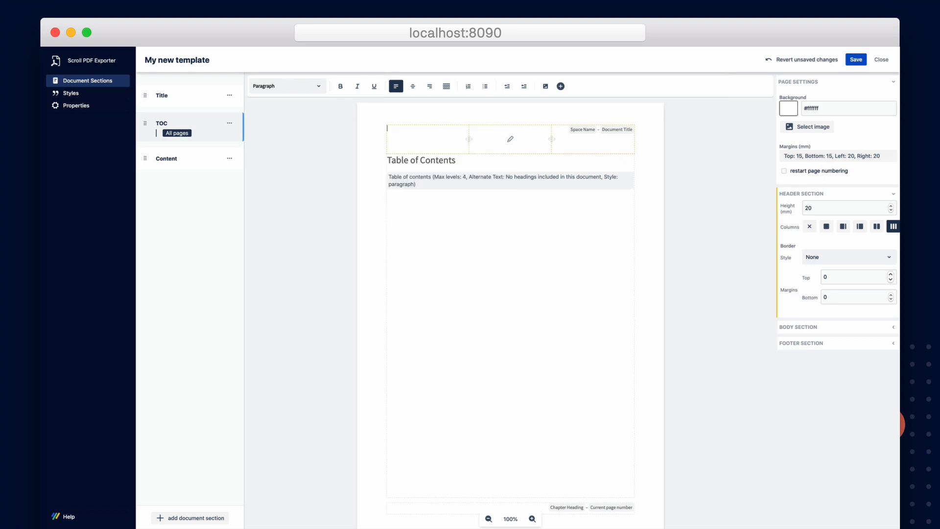
{"action": "left_click", "coordinate": [561, 86]}
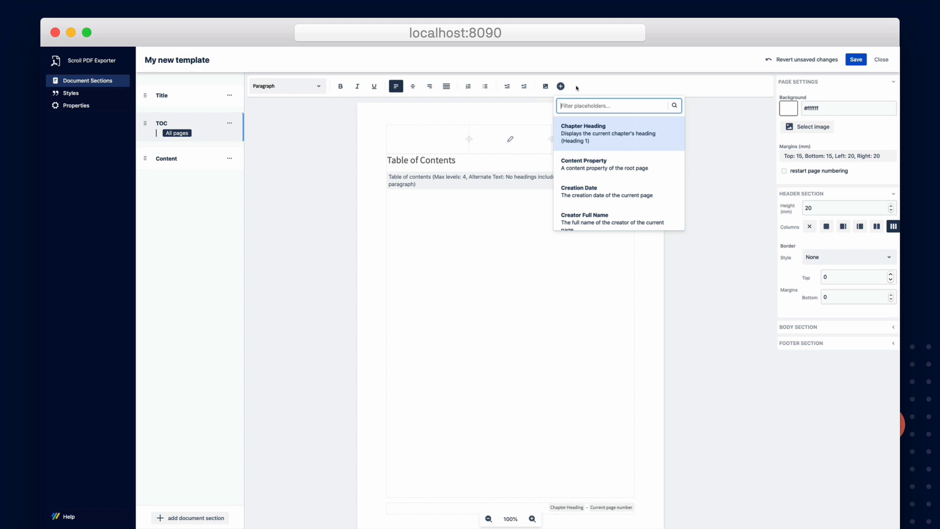
{"action": "left_click", "coordinate": [560, 86]}
Step: Insert K15t-logo.png in the left column of the TOC header and set its size to 25 px
{"action": "left_click", "coordinate": [545, 87]}
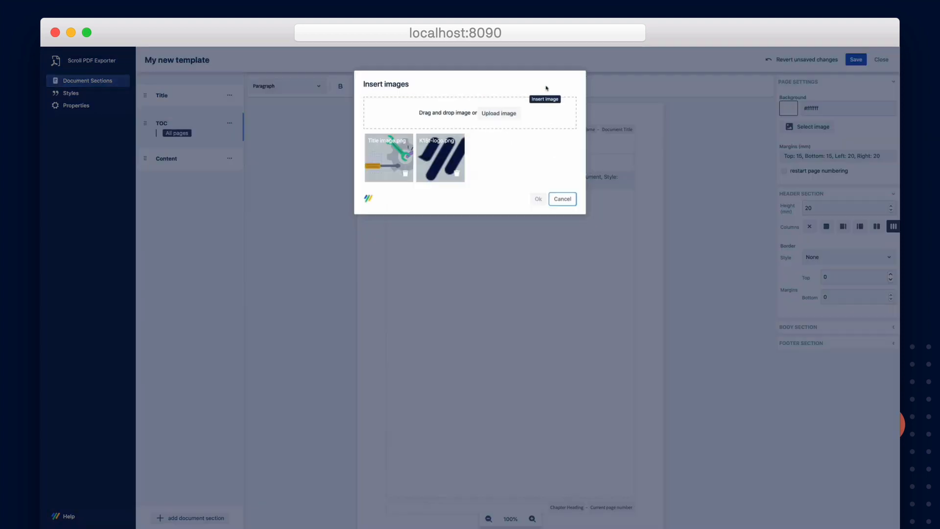
{"action": "left_click", "coordinate": [440, 158]}
{"action": "left_click", "coordinate": [538, 199]}
{"action": "left_click", "coordinate": [319, 152]}
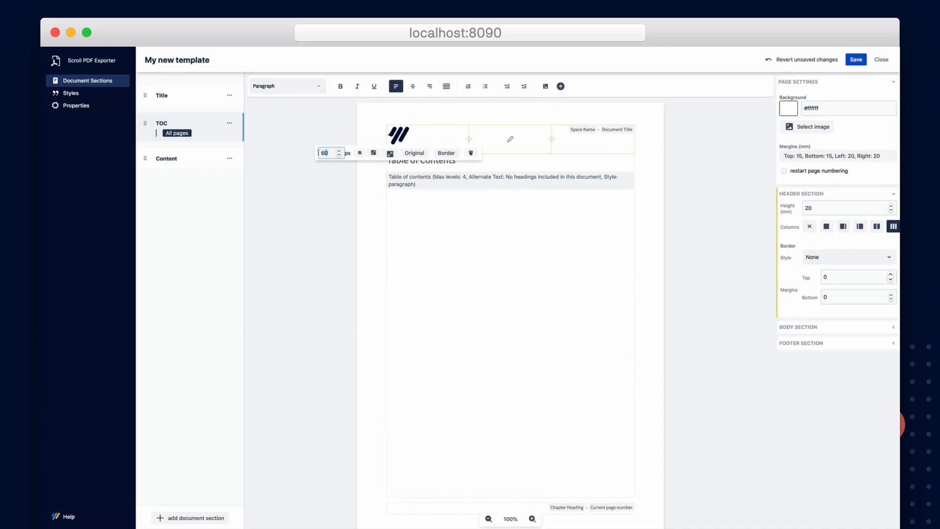
{"action": "type", "text": "25"}
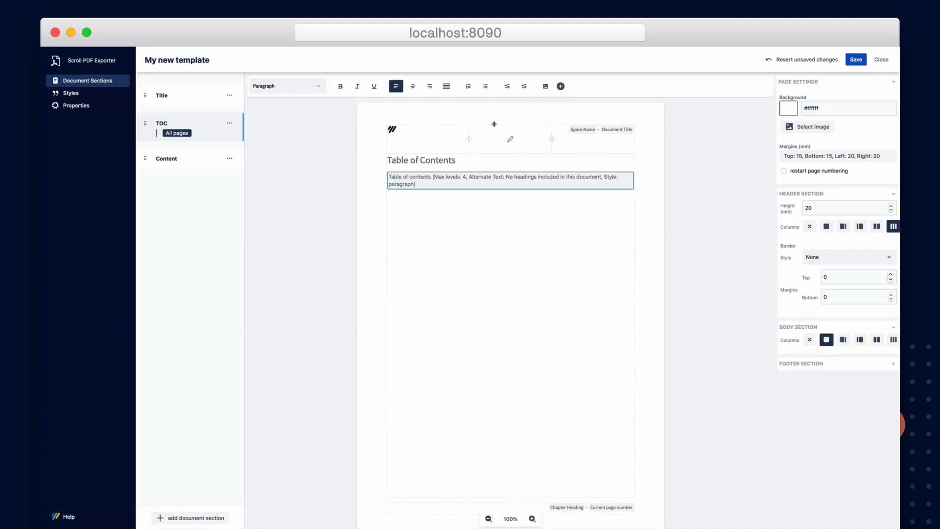
Step: Divide the header of the Content section into three equal columns
{"action": "left_click", "coordinate": [204, 160]}
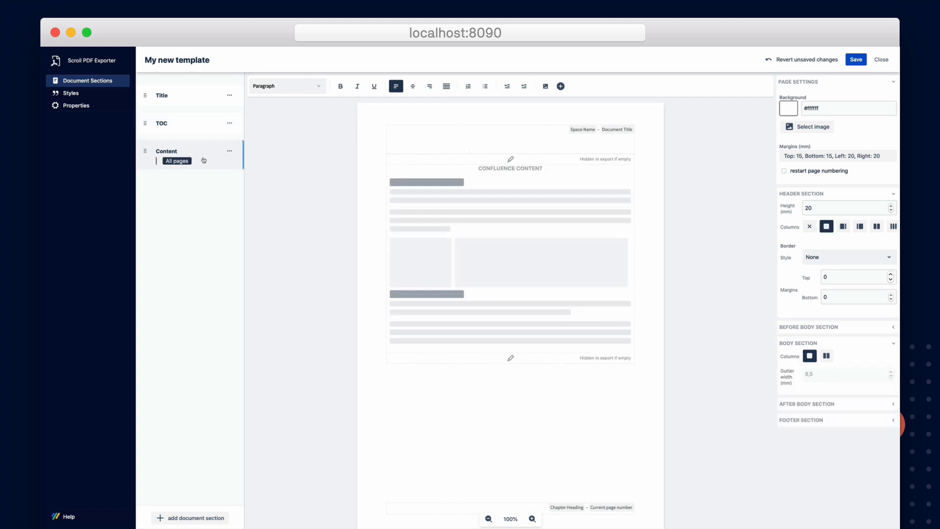
{"action": "left_click", "coordinate": [461, 141]}
{"action": "left_click", "coordinate": [892, 226]}
Step: Move the Space Name and Document Title placeholders from the Content header's left column to its right column
{"action": "triple_click", "coordinate": [435, 134]}
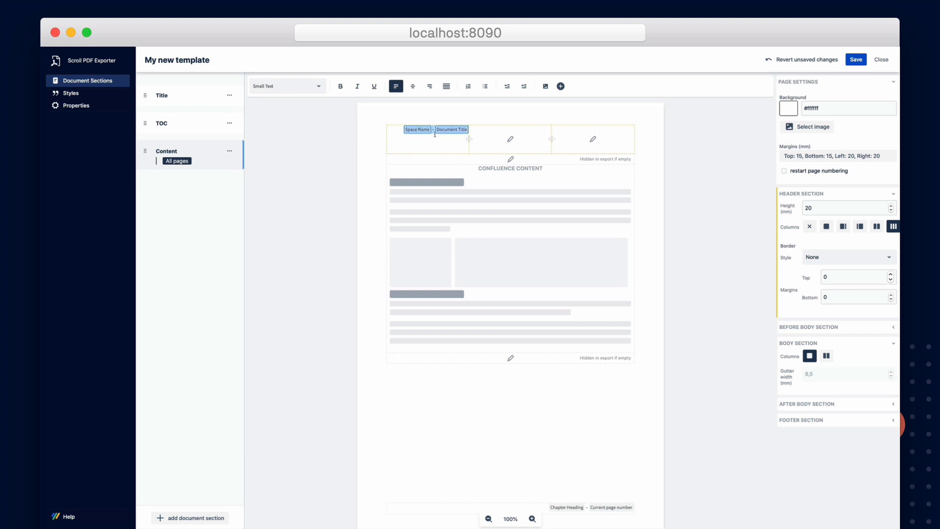
{"action": "key", "text": "super+x"}
{"action": "left_click", "coordinate": [594, 139]}
{"action": "key", "text": "super+v"}
Step: Insert K15t-logo.png in Paragraph style in the left column of the Content header and set its size to 25 px
{"action": "left_click", "coordinate": [428, 139]}
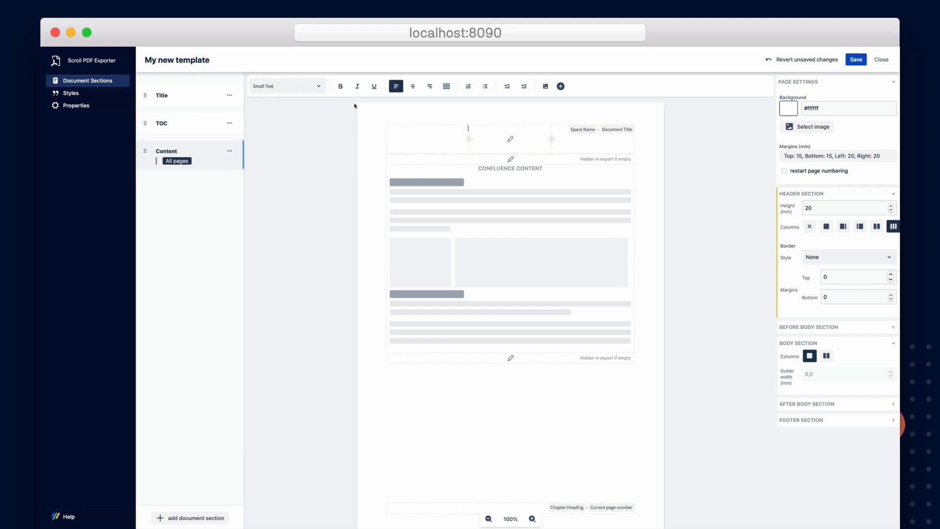
{"action": "left_click", "coordinate": [305, 88]}
{"action": "left_click", "coordinate": [264, 168]}
{"action": "left_click", "coordinate": [544, 87]}
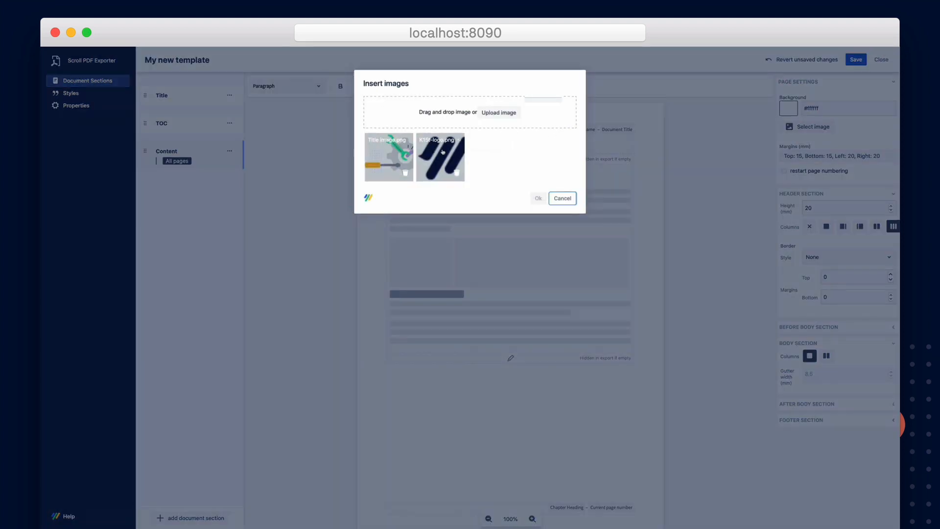
{"action": "left_click", "coordinate": [440, 157]}
{"action": "left_click", "coordinate": [540, 198]}
{"action": "left_click", "coordinate": [399, 137]}
{"action": "double_click", "coordinate": [325, 153]}
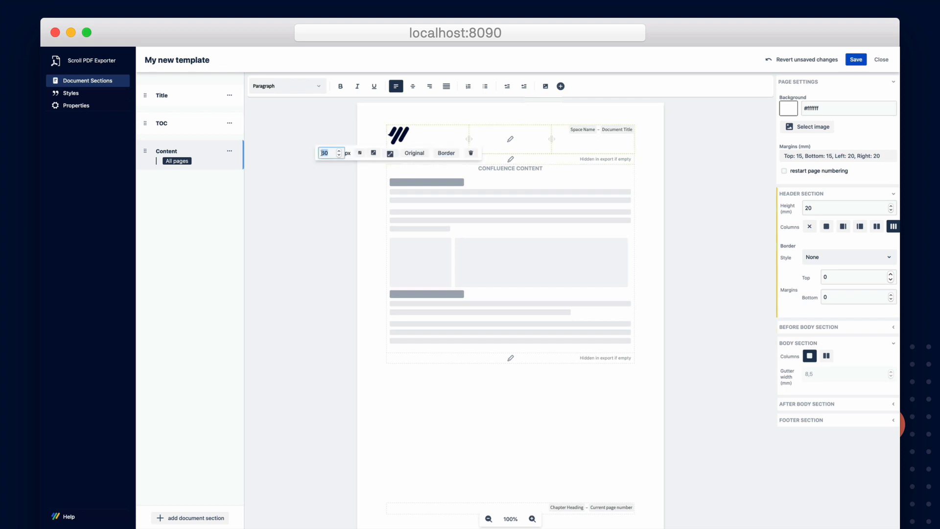
{"action": "type", "text": "25"}
{"action": "left_click", "coordinate": [354, 197]}
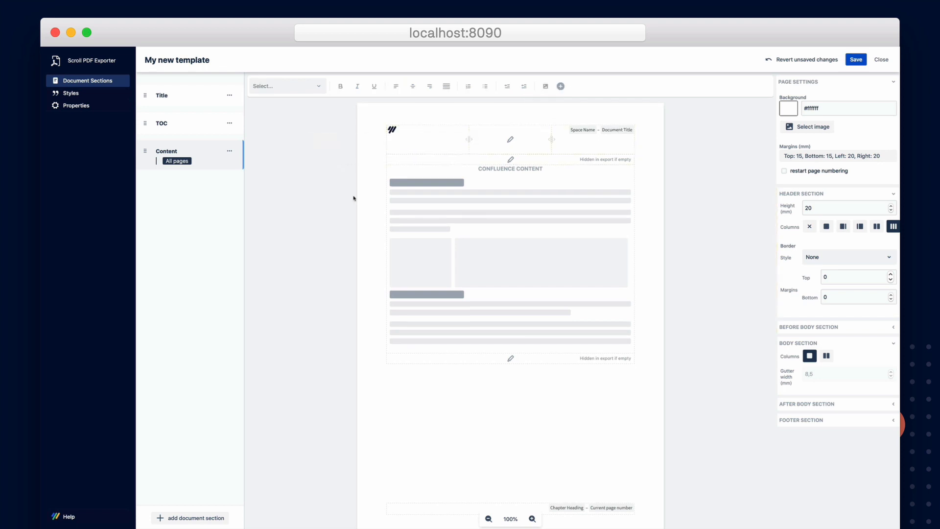
Step: Look through the table of contents and paragraph styles, then examine the section and numbering settings of Heading 1
{"action": "left_click", "coordinate": [95, 96]}
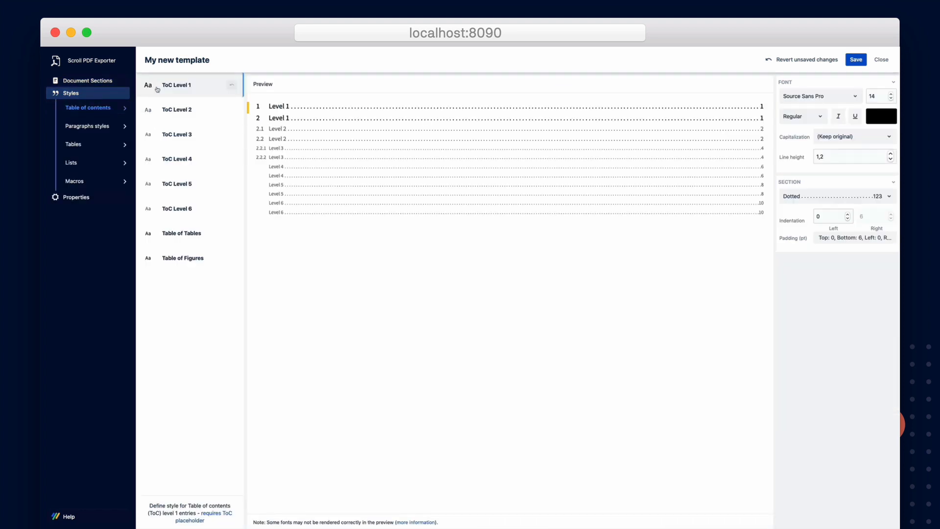
{"action": "left_click", "coordinate": [104, 128]}
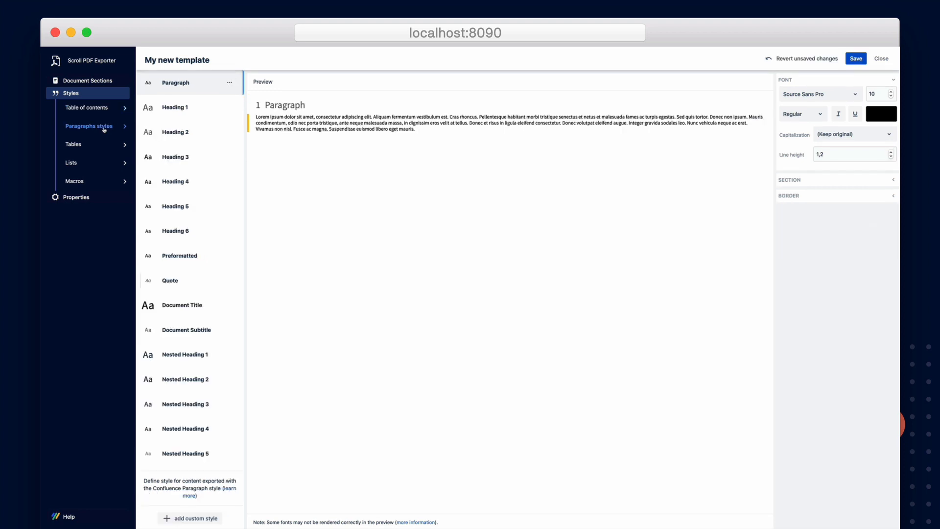
{"action": "left_click", "coordinate": [205, 110]}
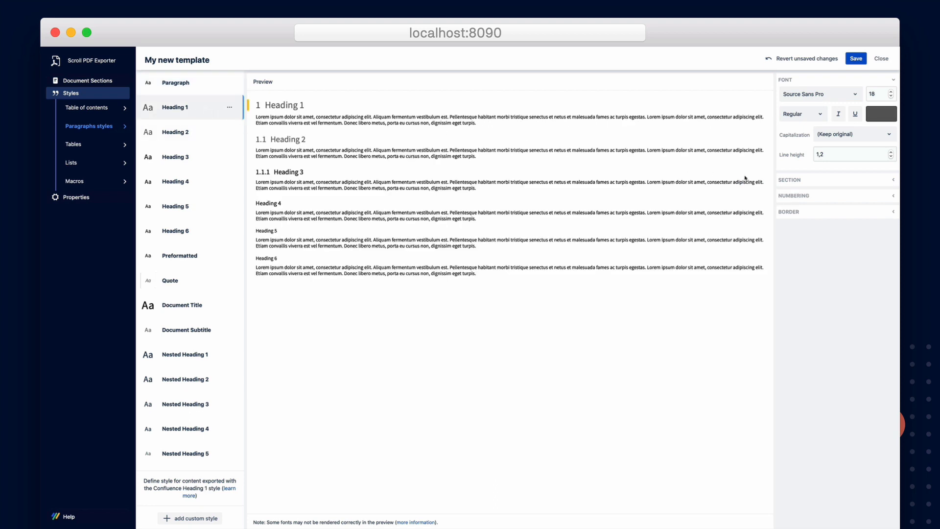
{"action": "left_click", "coordinate": [893, 181]}
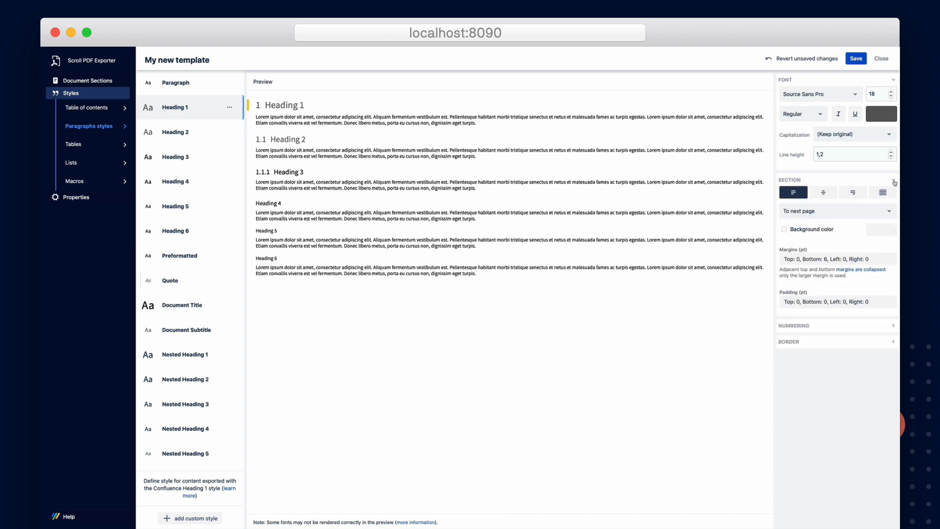
{"action": "left_click", "coordinate": [894, 182]}
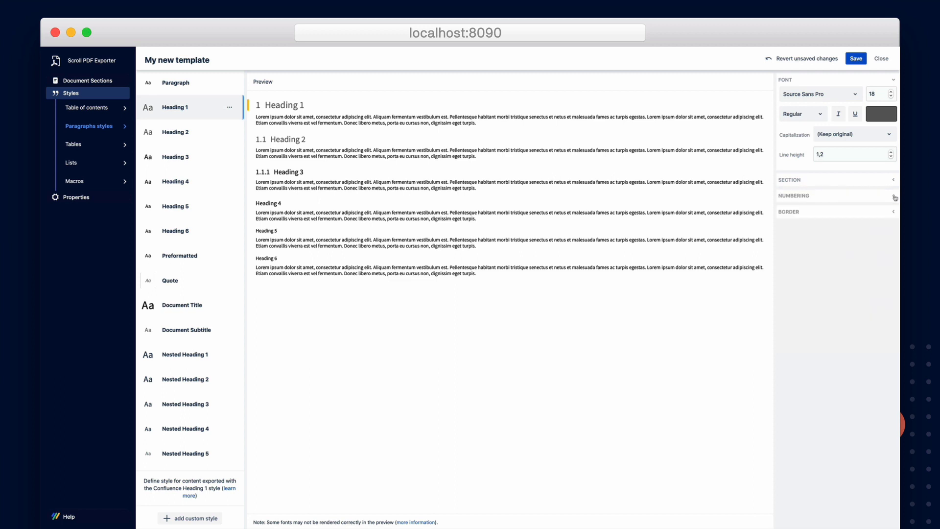
{"action": "left_click", "coordinate": [894, 196]}
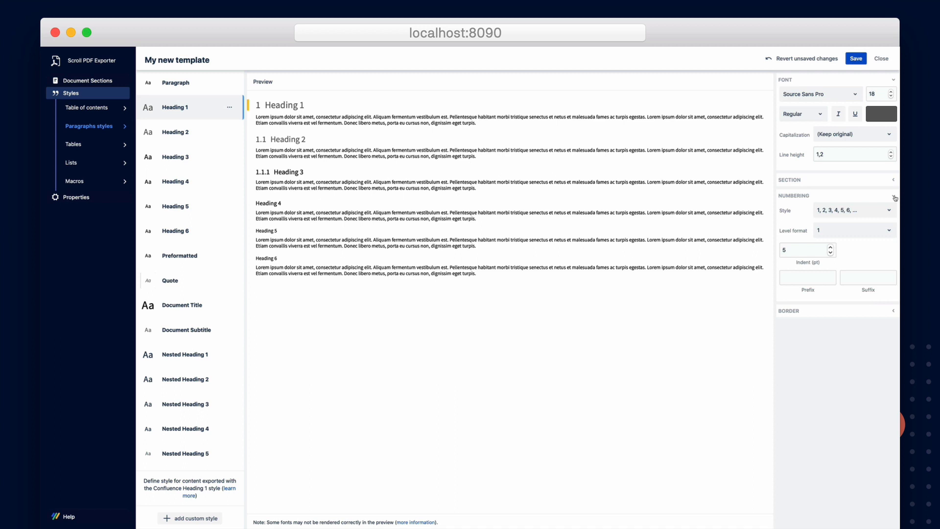
{"action": "left_click", "coordinate": [895, 198]}
Step: Give the Heading 1 style a solid bottom border in the colour #1a9a8f
{"action": "left_click", "coordinate": [893, 212]}
{"action": "left_click", "coordinate": [823, 226]}
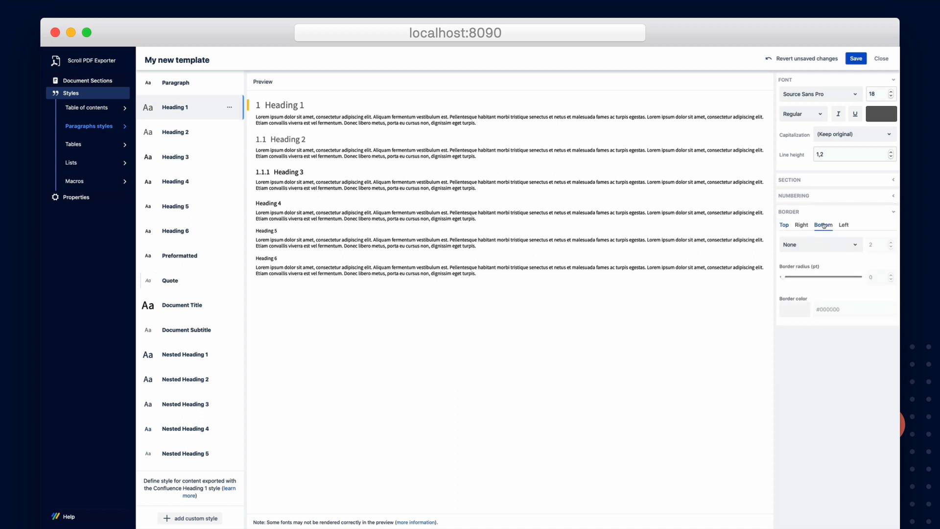
{"action": "left_click", "coordinate": [794, 309]}
{"action": "left_click", "coordinate": [824, 394]}
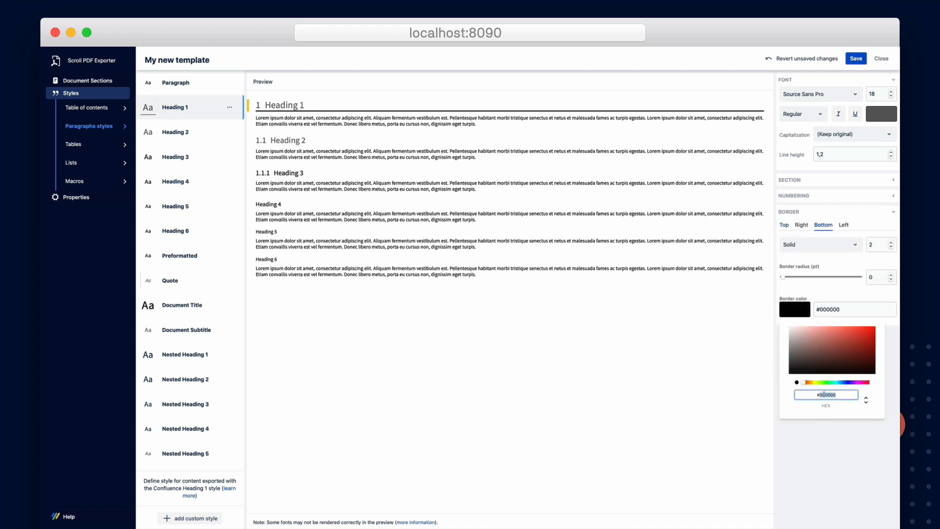
{"action": "triple_click", "coordinate": [823, 395]}
{"action": "key", "text": "super+v"}
{"action": "left_click", "coordinate": [803, 316]}
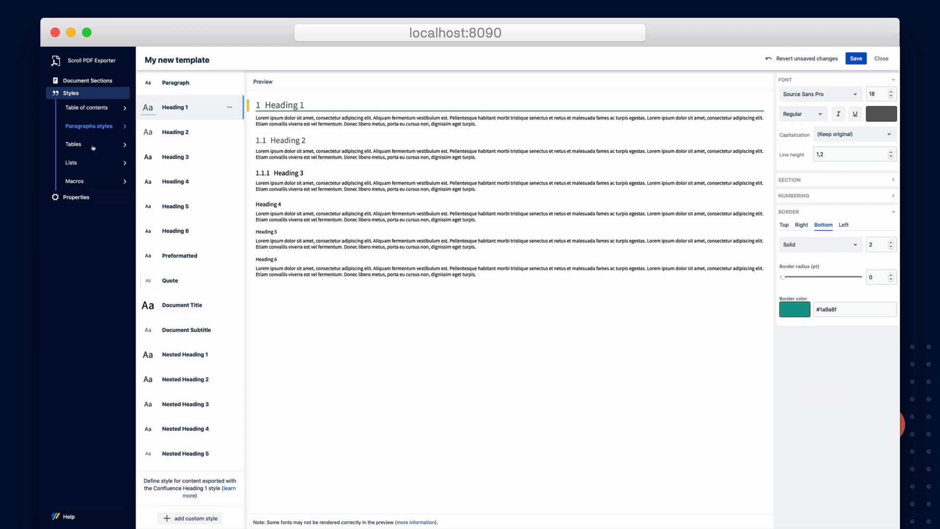
Step: Set the background colour of the Default Table style's header cells to #1a9a8f
{"action": "left_click", "coordinate": [76, 144]}
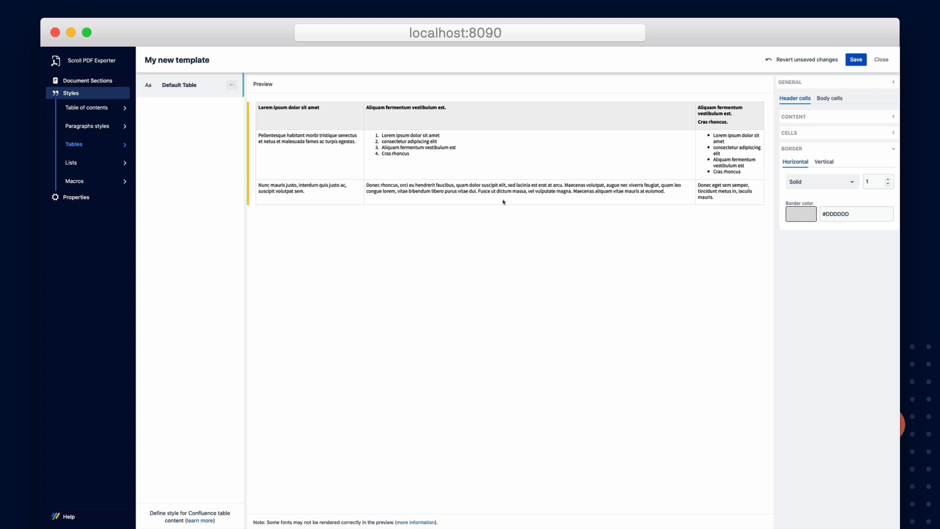
{"action": "left_click", "coordinate": [804, 135]}
{"action": "left_click", "coordinate": [798, 180]}
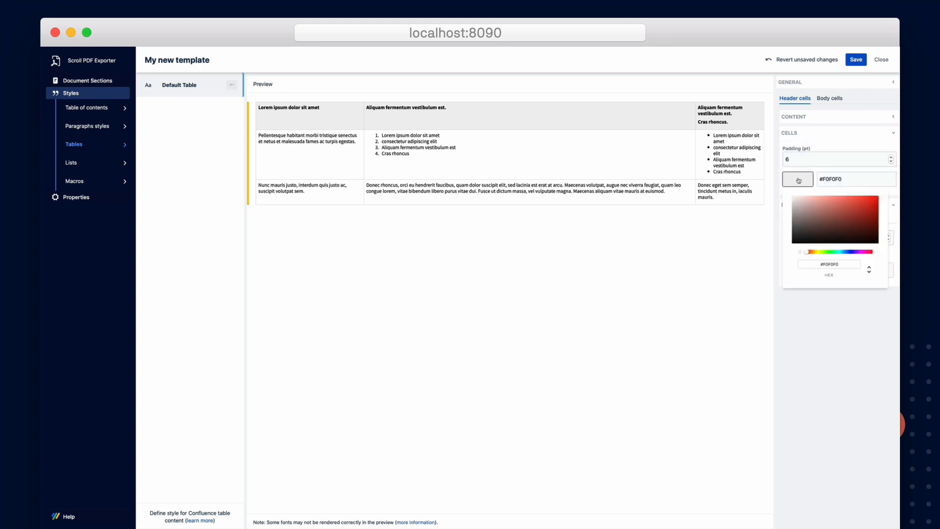
{"action": "double_click", "coordinate": [829, 264]}
{"action": "key", "text": "super+v"}
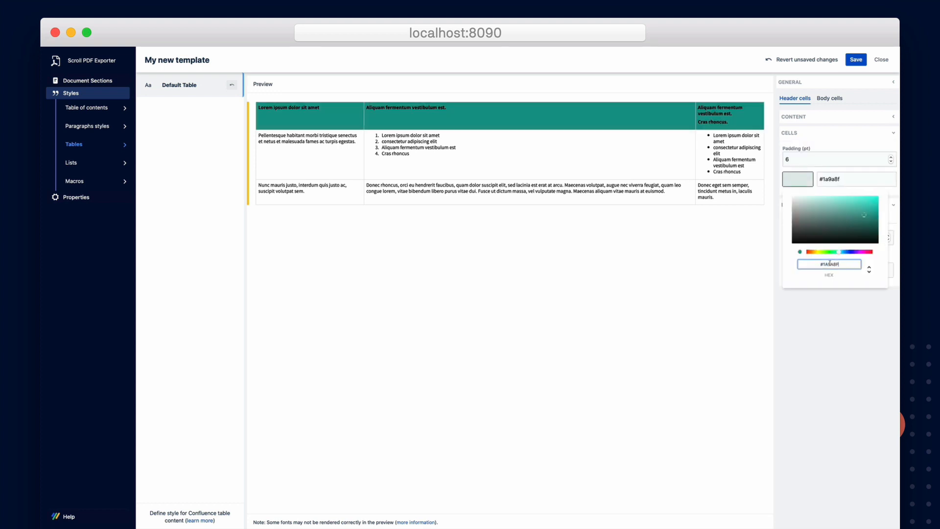
{"action": "left_click", "coordinate": [798, 186]}
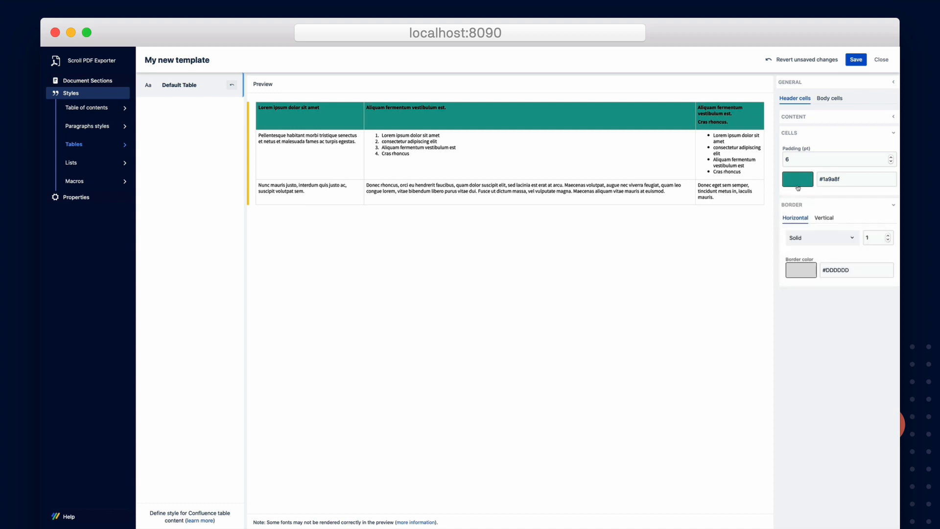
Step: Look through the list and macro styles and the template properties, from page size and labels to bookmarks, language and PDF metadata
{"action": "left_click", "coordinate": [103, 165]}
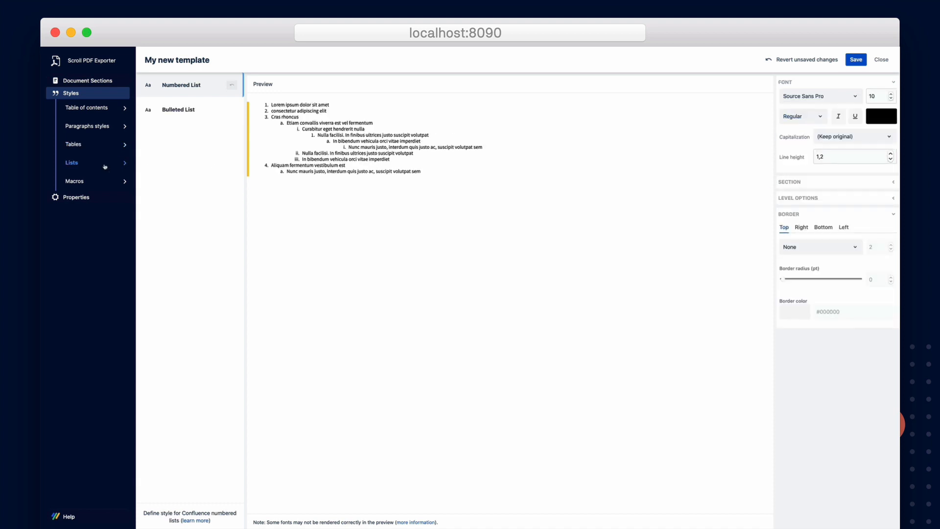
{"action": "left_click", "coordinate": [97, 184]}
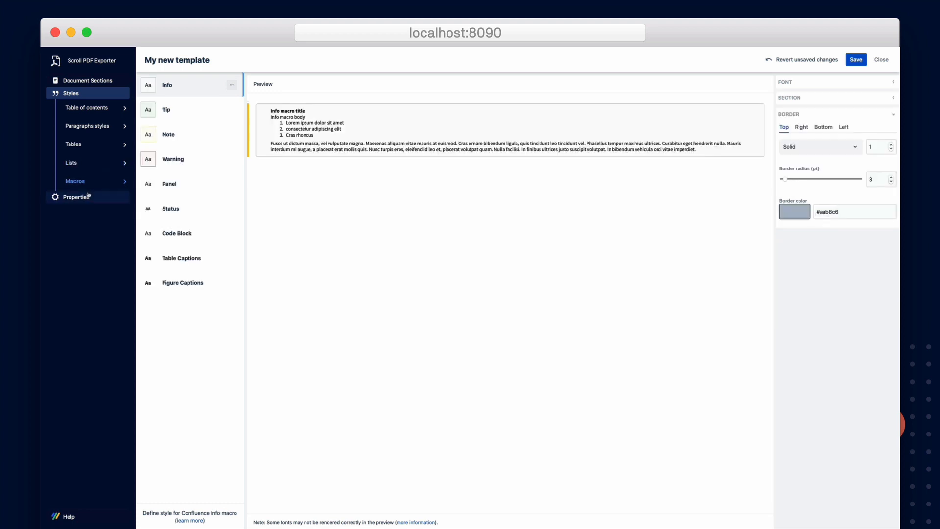
{"action": "left_click", "coordinate": [79, 197]}
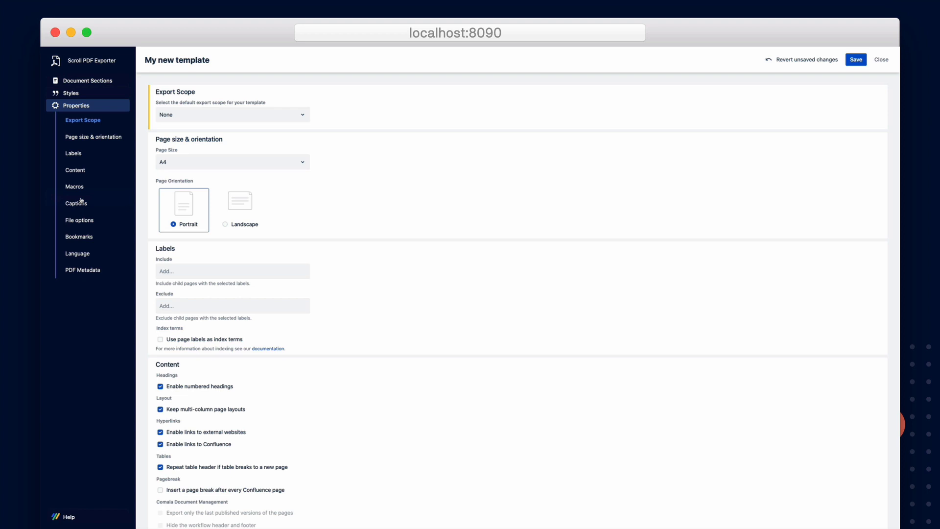
{"action": "left_click", "coordinate": [91, 139]}
{"action": "left_click", "coordinate": [75, 153]}
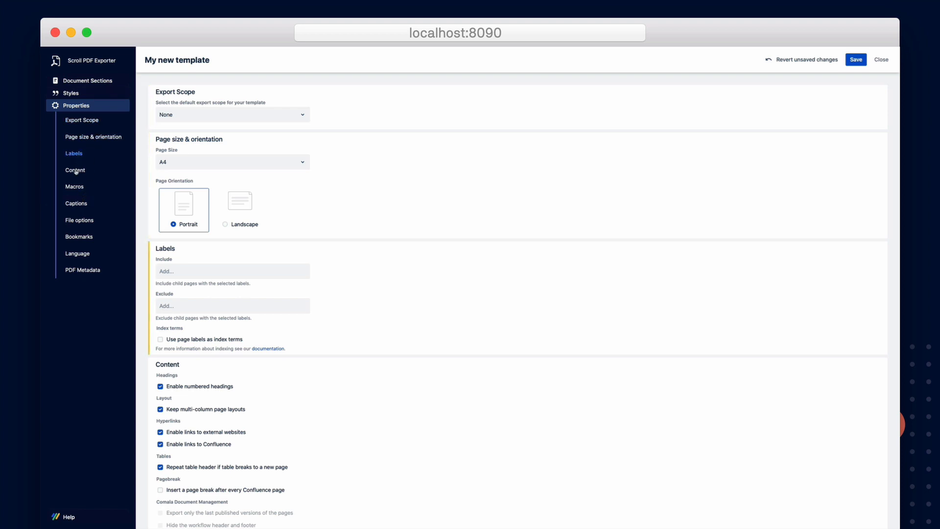
{"action": "left_click", "coordinate": [76, 170]}
{"action": "left_click", "coordinate": [75, 187]}
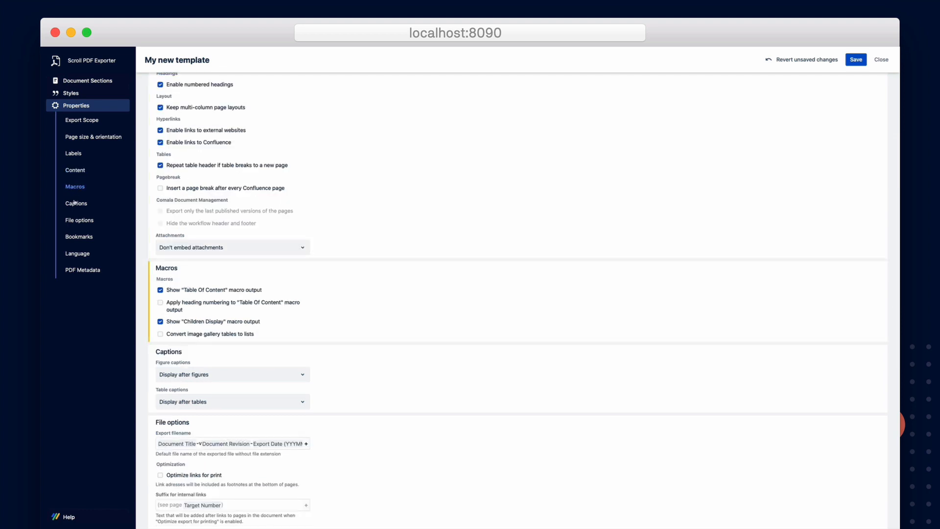
{"action": "left_click", "coordinate": [74, 203]}
{"action": "left_click", "coordinate": [77, 220]}
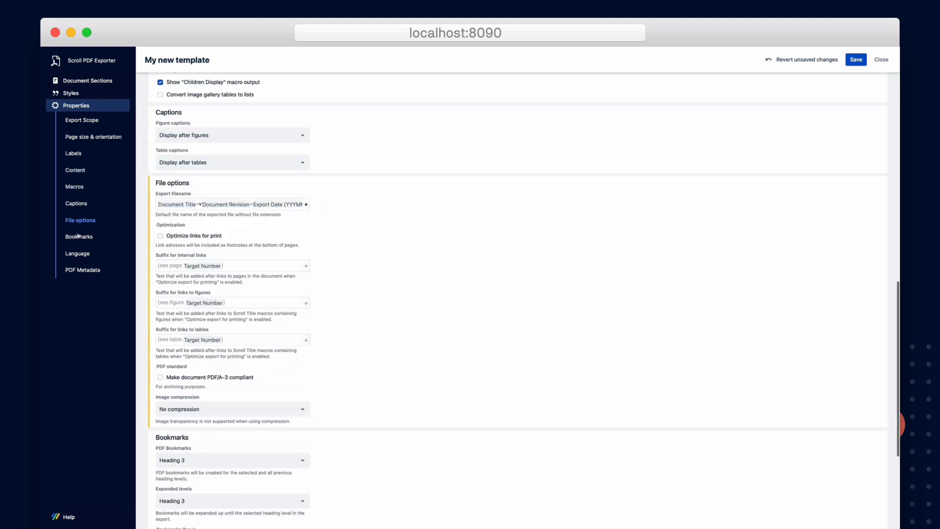
{"action": "left_click", "coordinate": [79, 238]}
{"action": "left_click", "coordinate": [79, 254]}
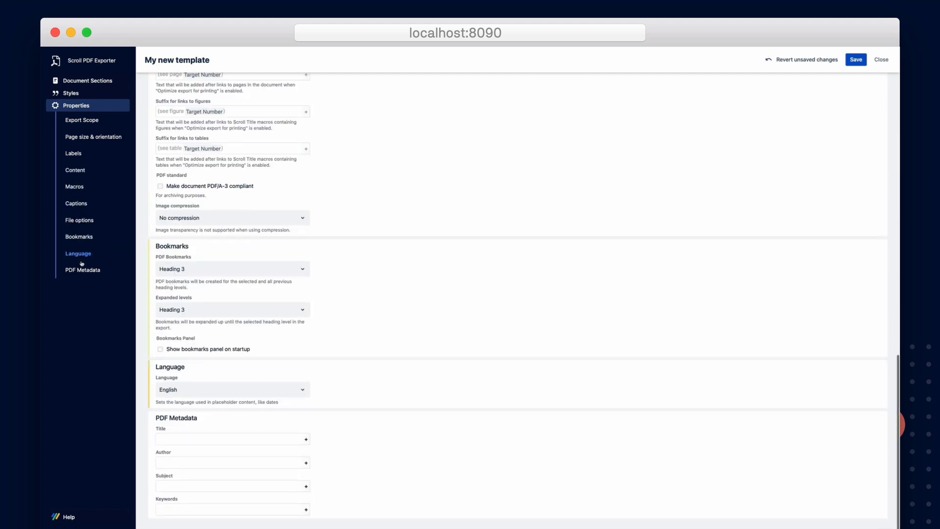
{"action": "left_click", "coordinate": [83, 270]}
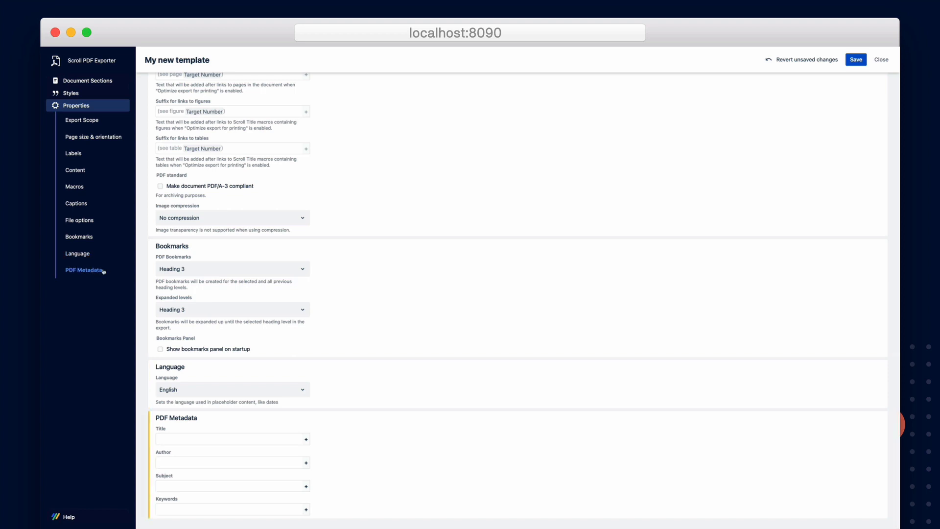
Step: Set the template's default export scope to "This page and its children", then save and close the template
{"action": "left_click", "coordinate": [89, 122]}
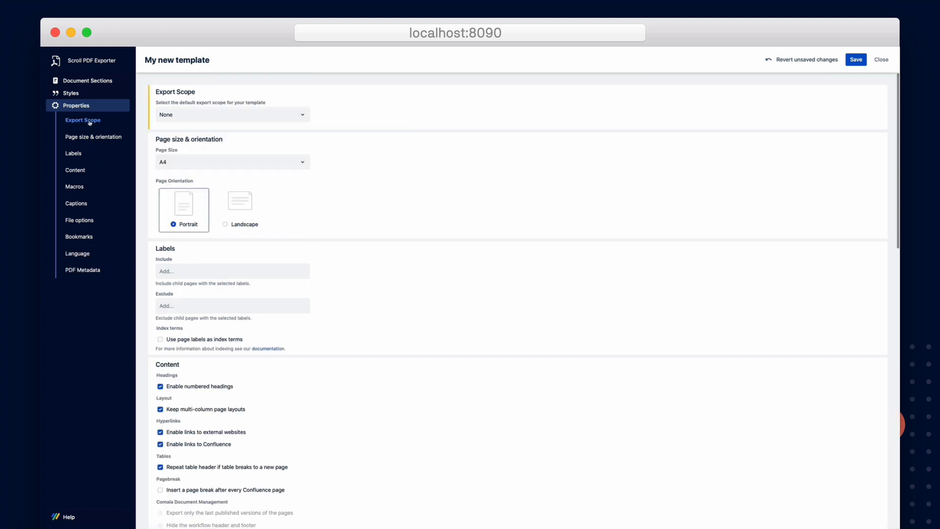
{"action": "left_click", "coordinate": [182, 116]}
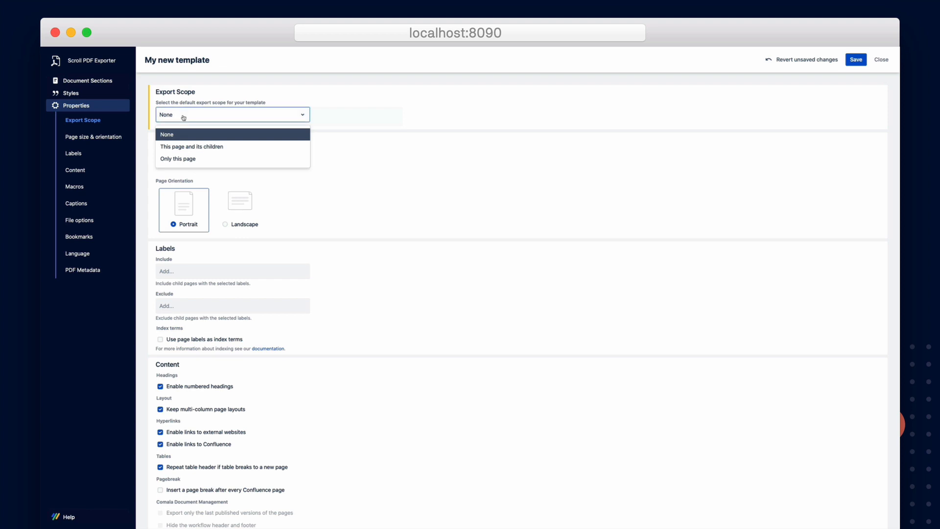
{"action": "left_click", "coordinate": [244, 148]}
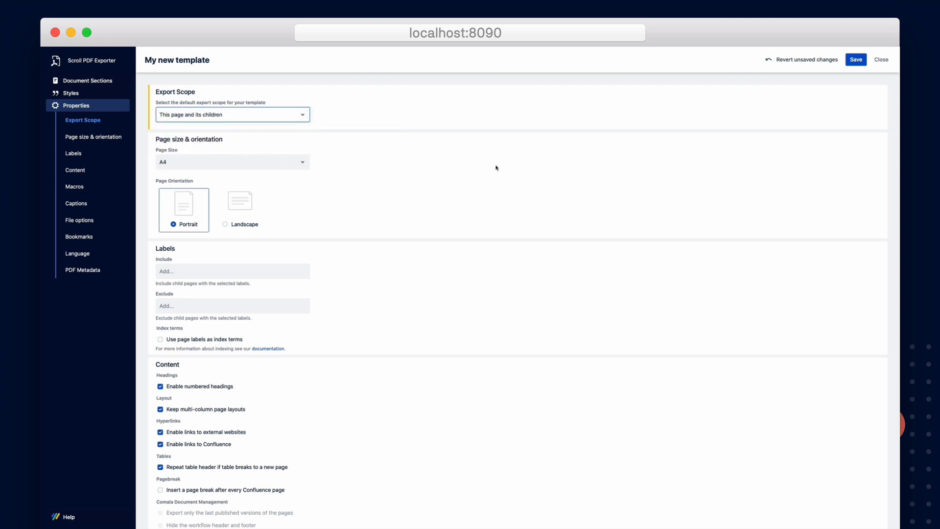
{"action": "left_click", "coordinate": [856, 60]}
{"action": "left_click", "coordinate": [881, 60]}
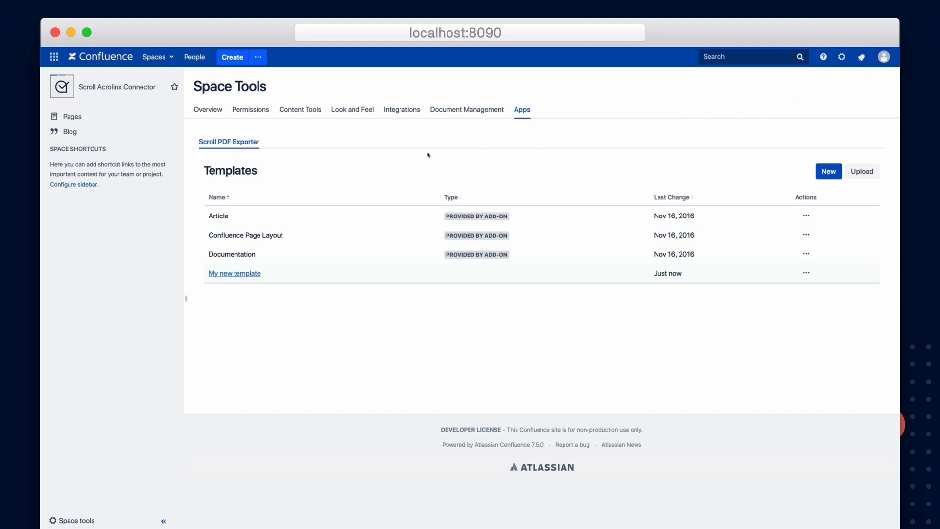
Step: Export the Documentation space home page to PDF using the template "My new template"
{"action": "left_click", "coordinate": [105, 91]}
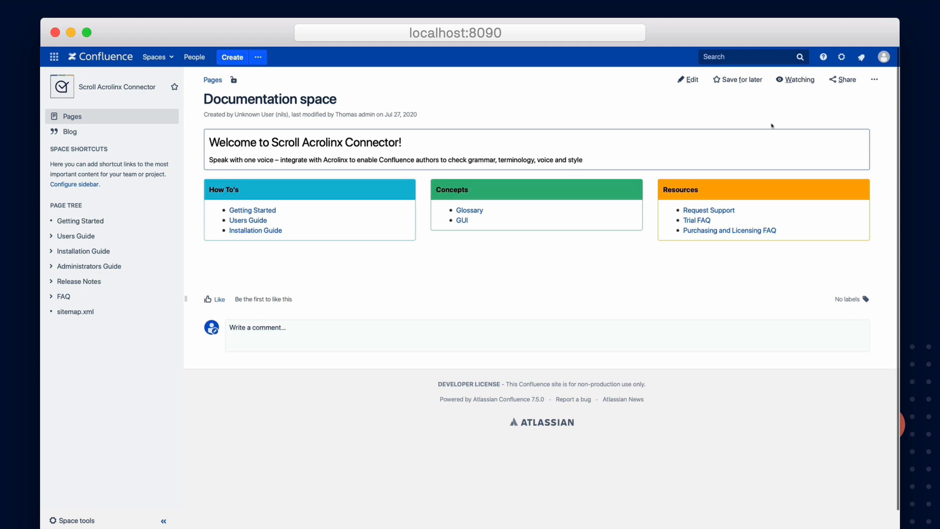
{"action": "left_click", "coordinate": [874, 79]}
{"action": "left_click", "coordinate": [858, 342]}
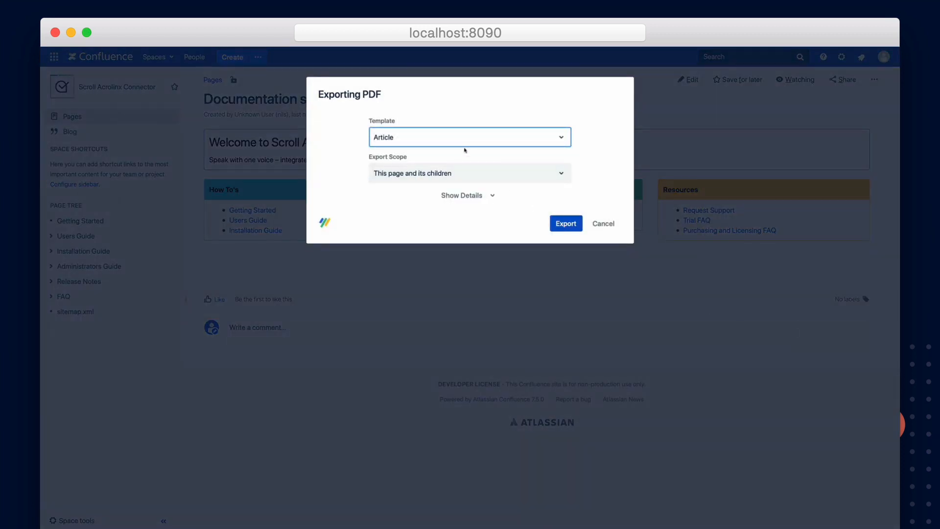
{"action": "left_click", "coordinate": [454, 143]}
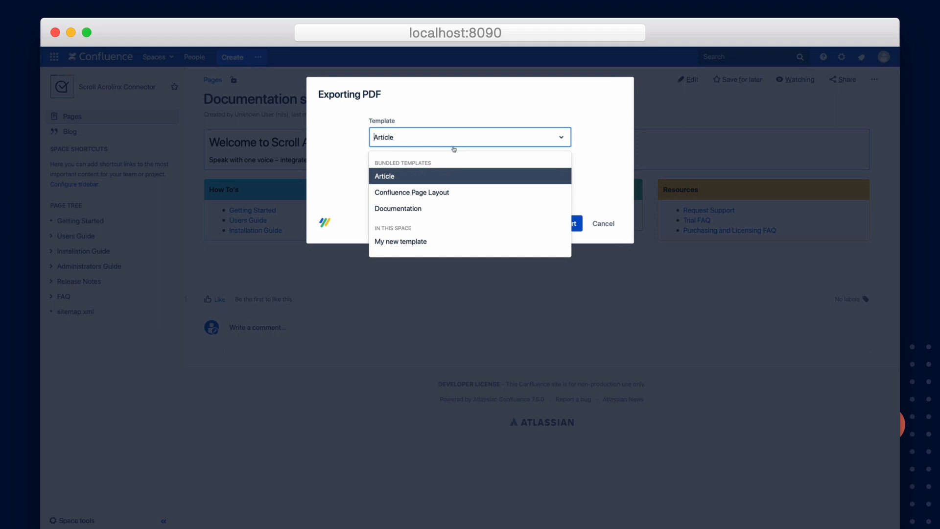
{"action": "left_click", "coordinate": [432, 243]}
{"action": "left_click", "coordinate": [559, 226]}
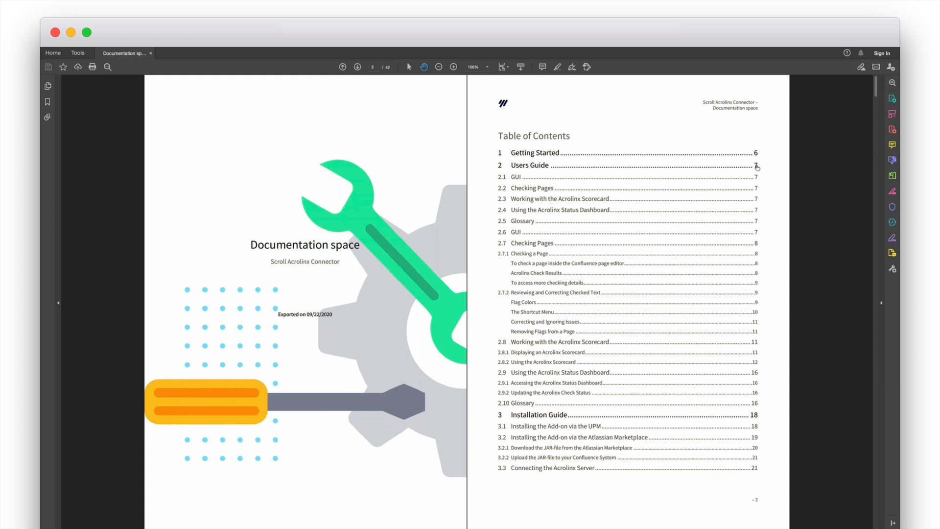
Step: Go to the Users Guide chapter from the exported PDF's table of contents to check the applied styles
{"action": "left_click", "coordinate": [756, 165]}
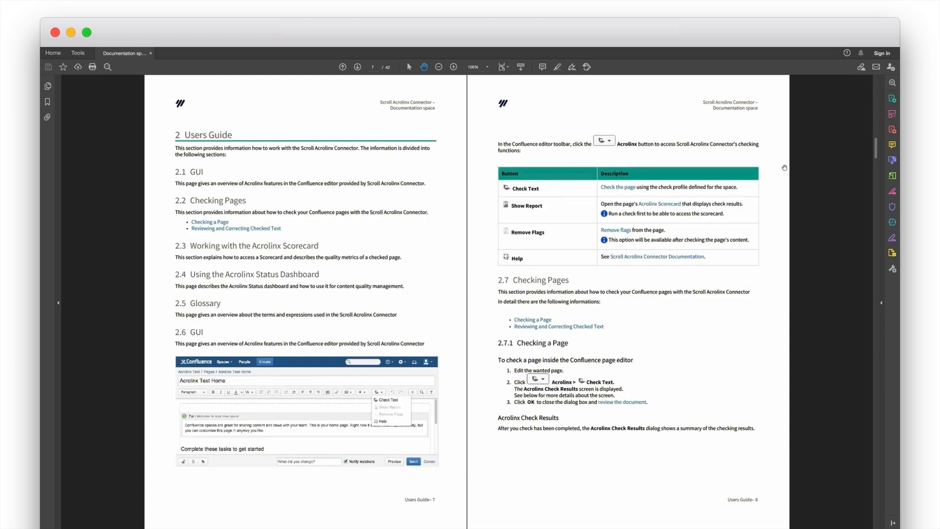